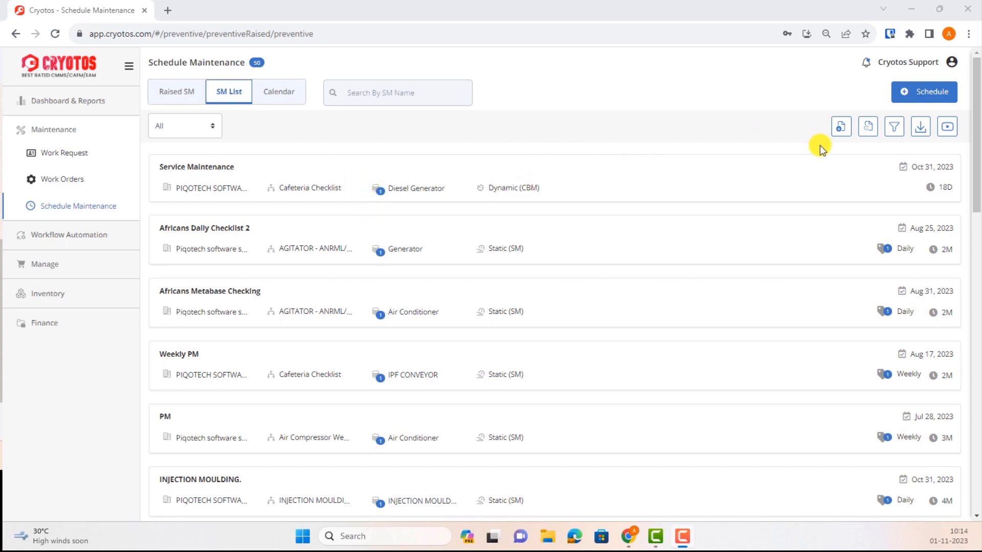
Start a new maintenance schedule and choose the Air Compressor Weekly workflow for it.
{"action": "left_click", "coordinate": [933, 95]}
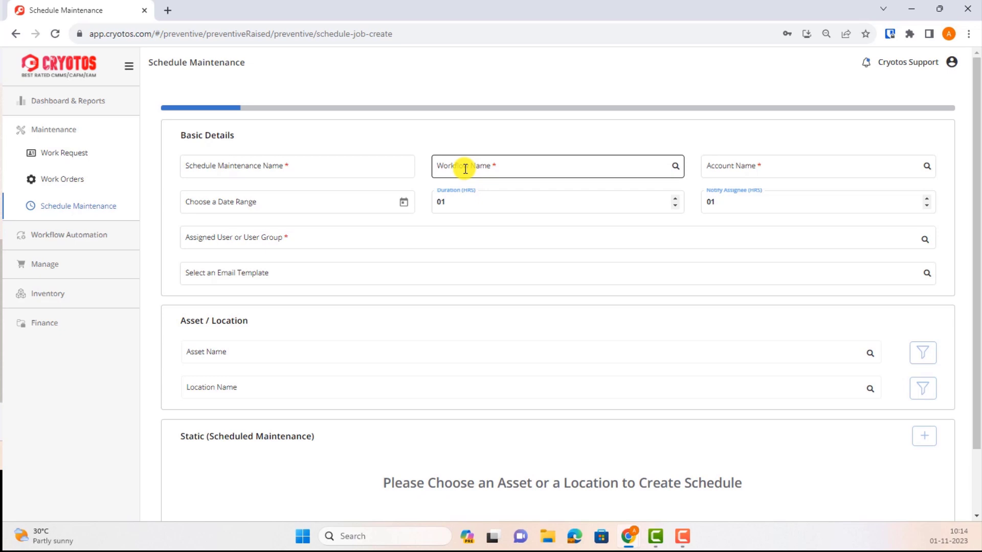
{"action": "left_click", "coordinate": [465, 170]}
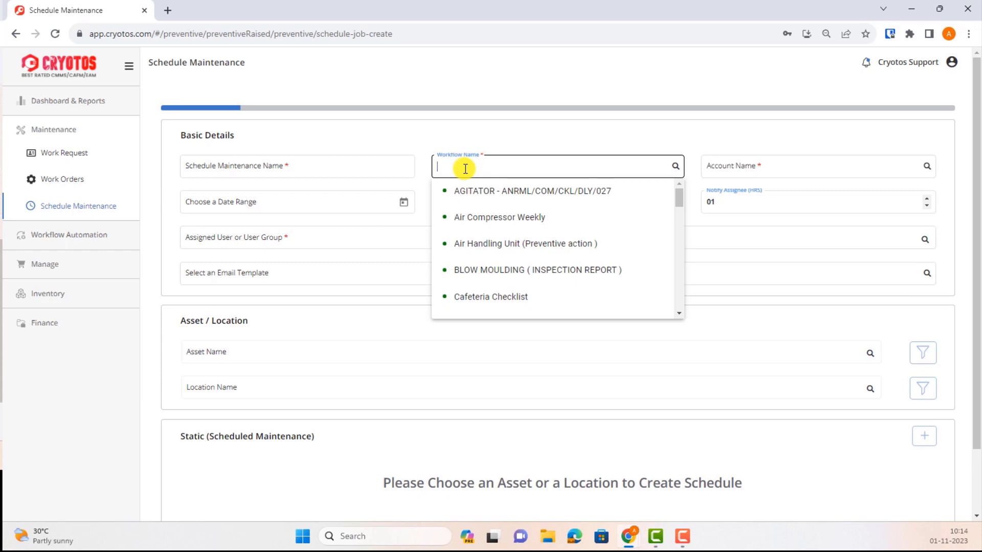
{"action": "left_click", "coordinate": [479, 218]}
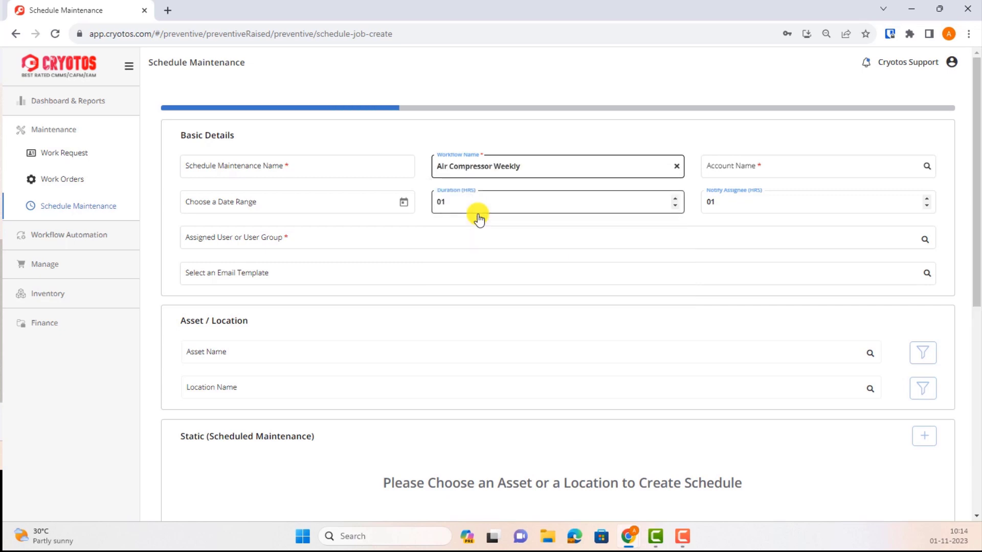
Name the schedule "Air Compressor weekly - SM" and set its account to PIQOTECH SOFTWARE SOLUTION ( Manufacturing ).
{"action": "left_click", "coordinate": [344, 171]}
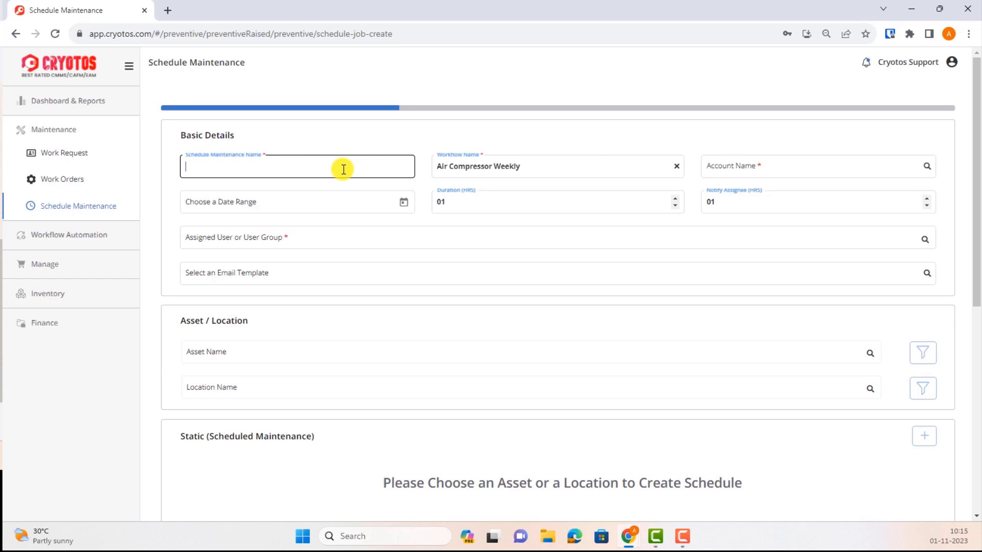
{"action": "type", "text": "A"}
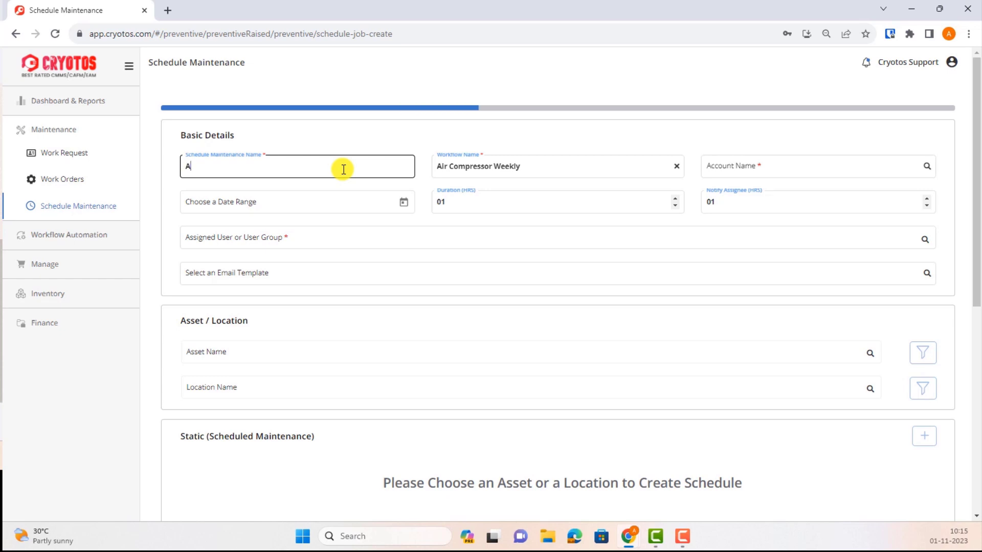
{"action": "type", "text": "ir Compressor weekly"}
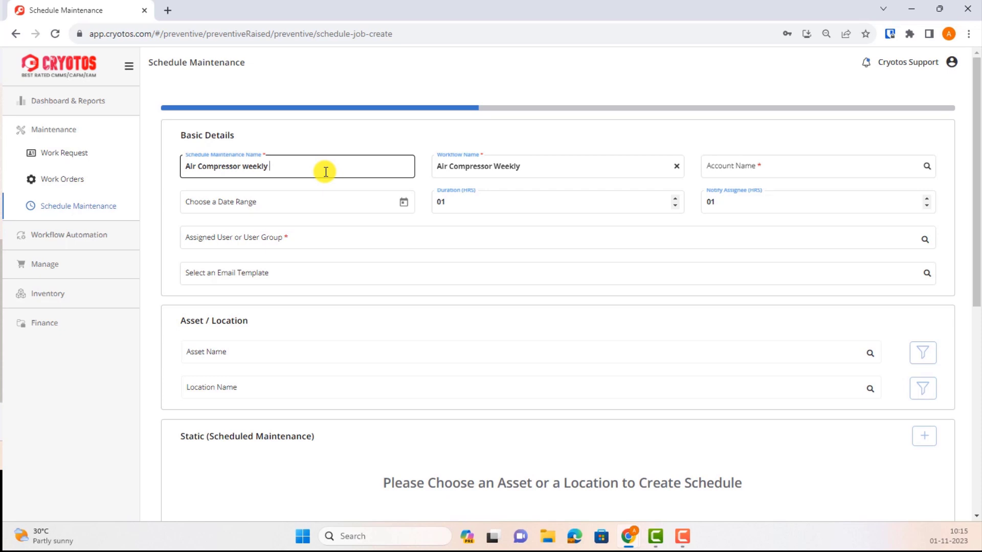
{"action": "type", "text": "- SM"}
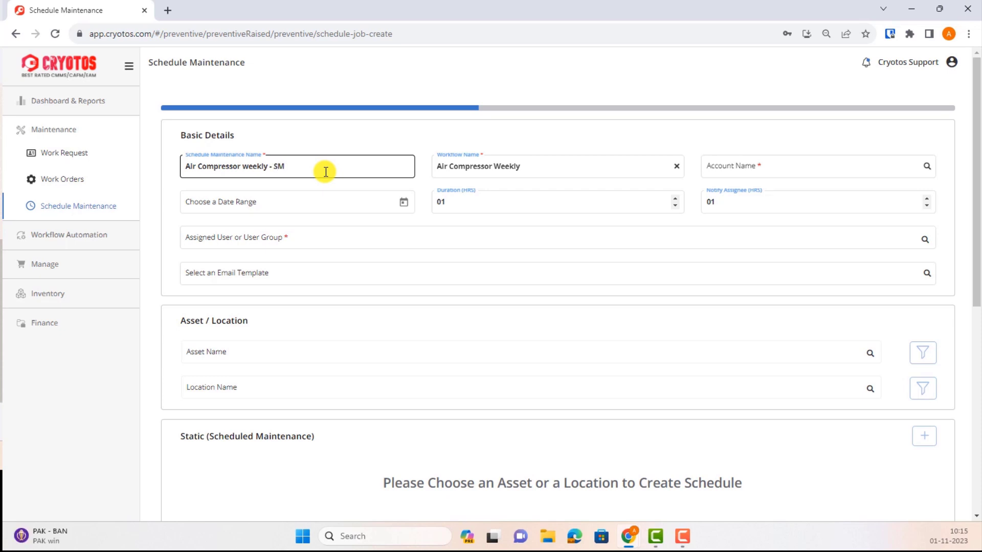
{"action": "left_click", "coordinate": [734, 166]}
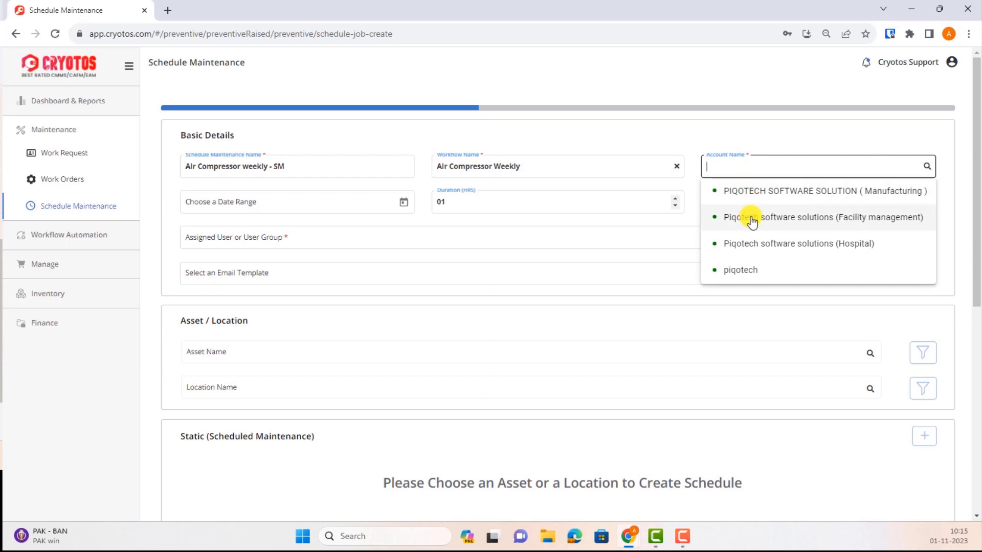
{"action": "left_click", "coordinate": [765, 193]}
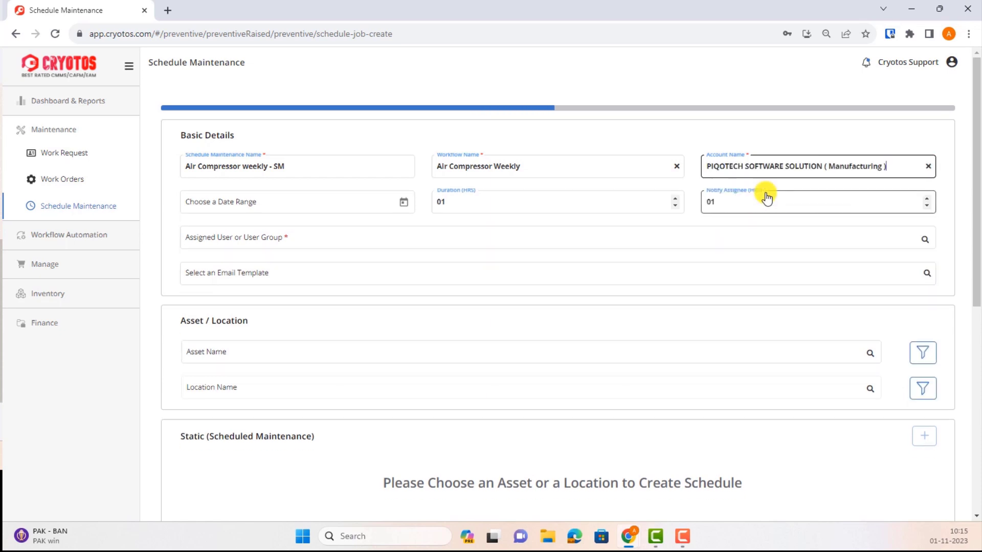
Set the schedule's date range from 11/1/2023 to 11/30/2024.
{"action": "left_click", "coordinate": [404, 204]}
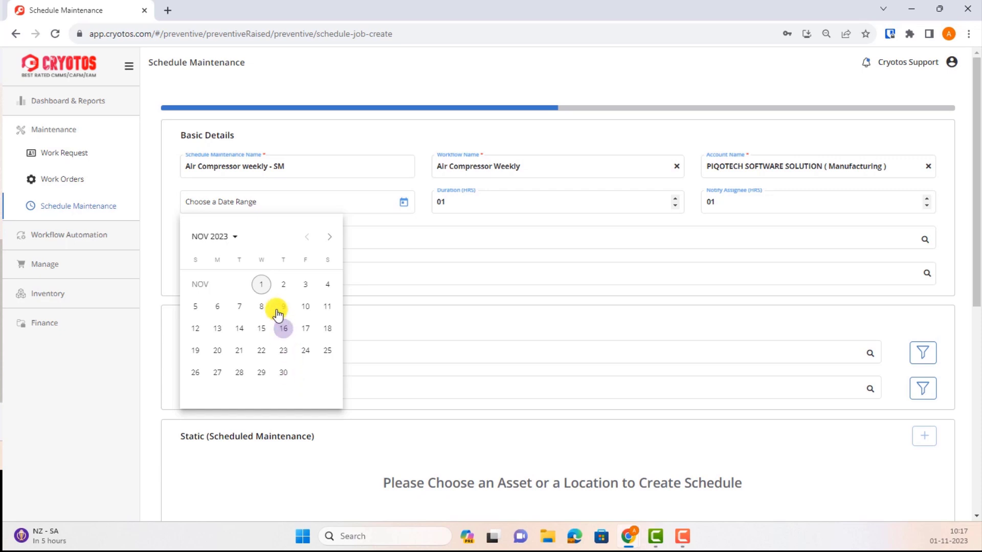
{"action": "left_click", "coordinate": [260, 285]}
{"action": "left_click", "coordinate": [228, 241]}
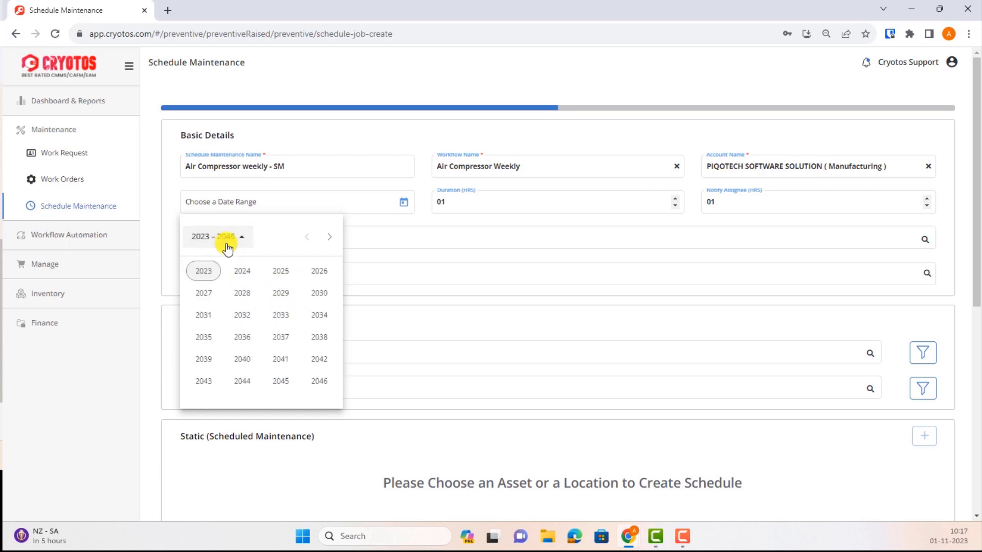
{"action": "left_click", "coordinate": [239, 269]}
{"action": "left_click", "coordinate": [281, 336]}
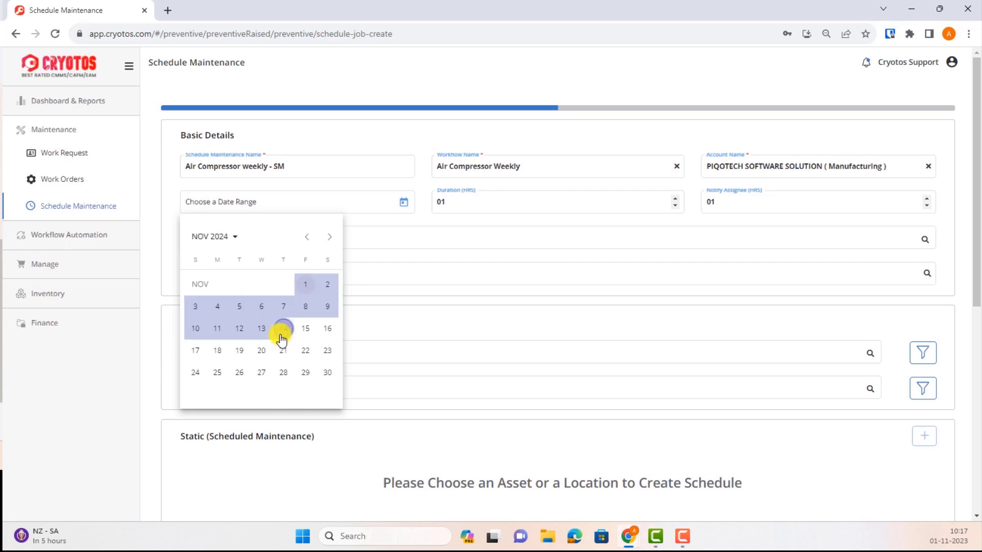
{"action": "left_click", "coordinate": [318, 374]}
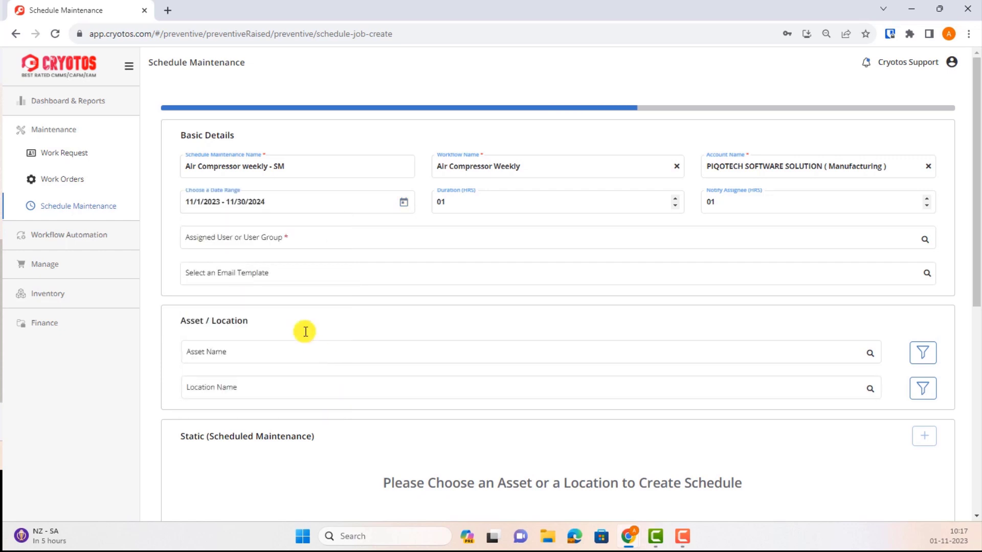
Assign the schedule to the Air Conditioning Vendors user group and enter a duration of 01 hours.
{"action": "left_click", "coordinate": [290, 237]}
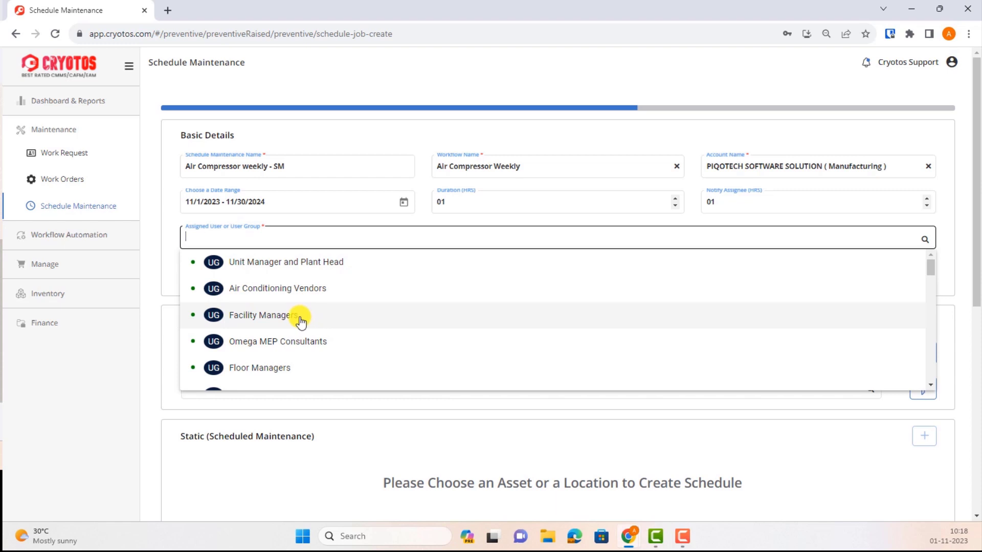
{"action": "left_click", "coordinate": [305, 290]}
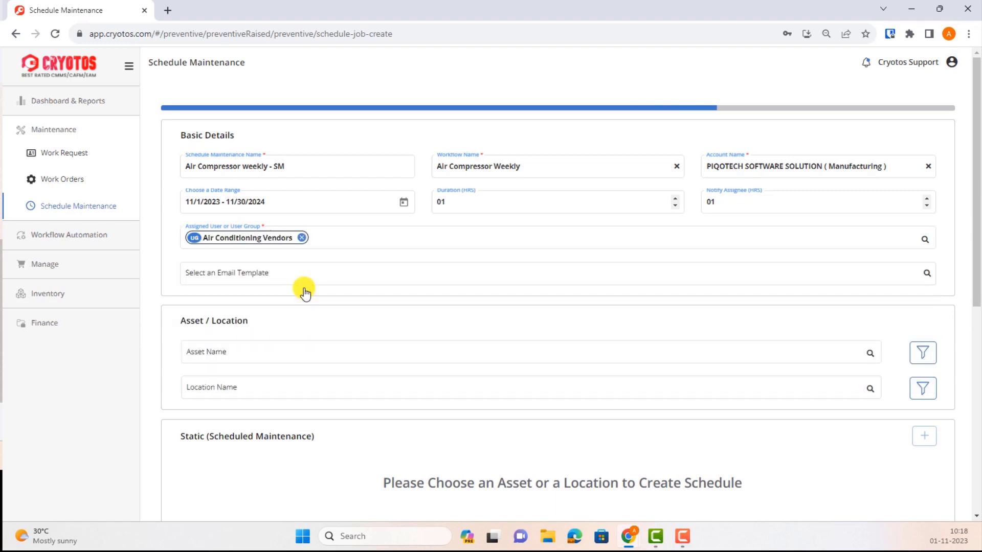
{"action": "left_click_drag", "start_coordinate": [459, 202], "coordinate": [437, 204]}
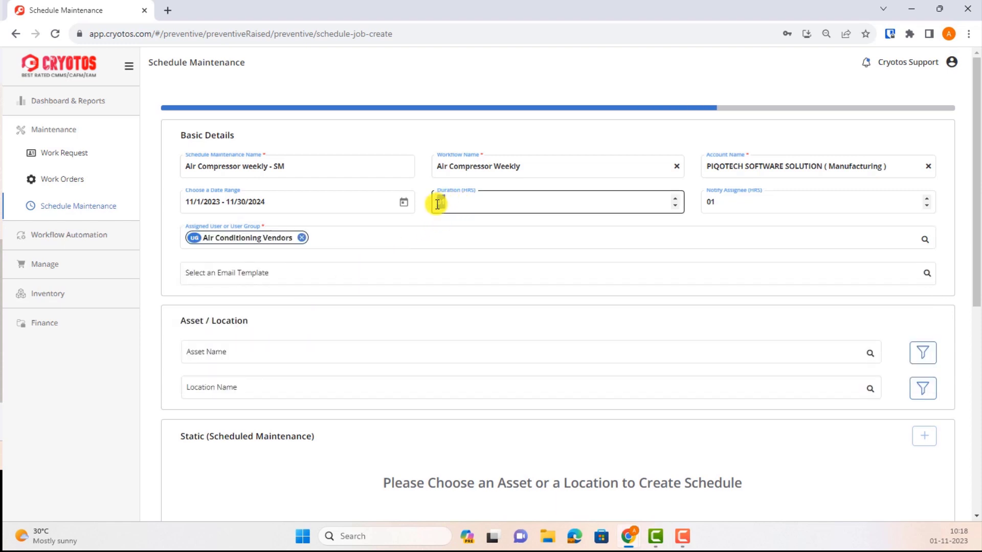
{"action": "type", "text": "01"}
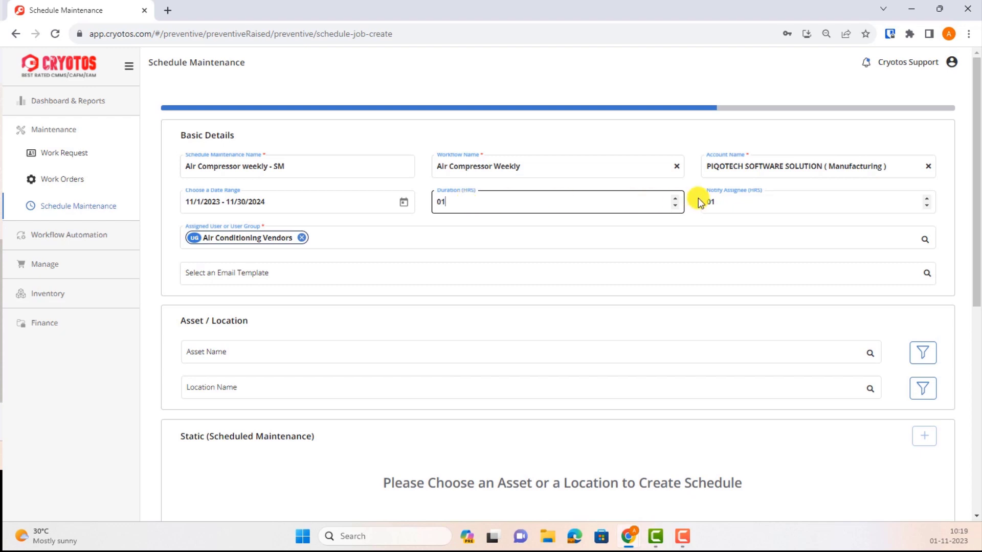
{"action": "left_click", "coordinate": [729, 202]}
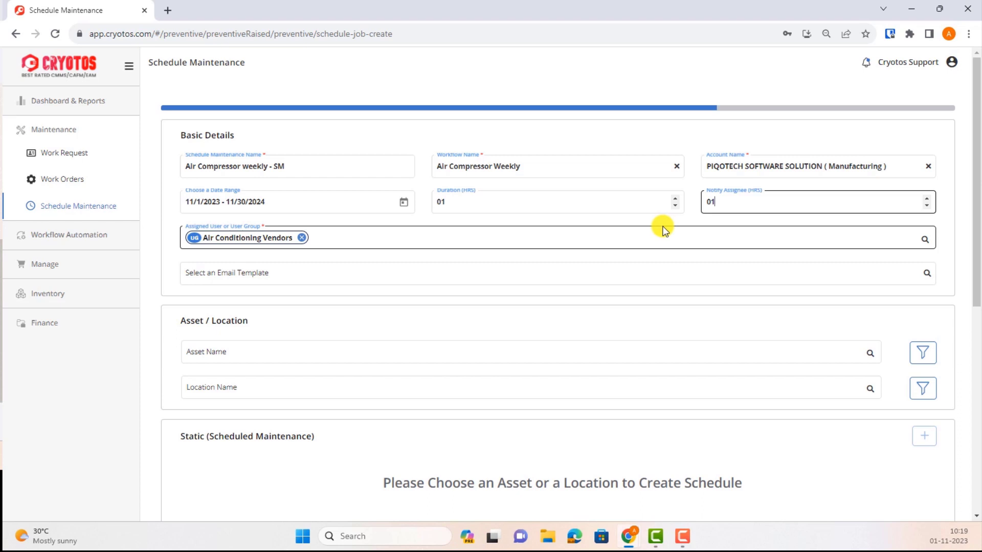
Find and select the PM Raised Notification email template for the schedule.
{"action": "left_click", "coordinate": [370, 274]}
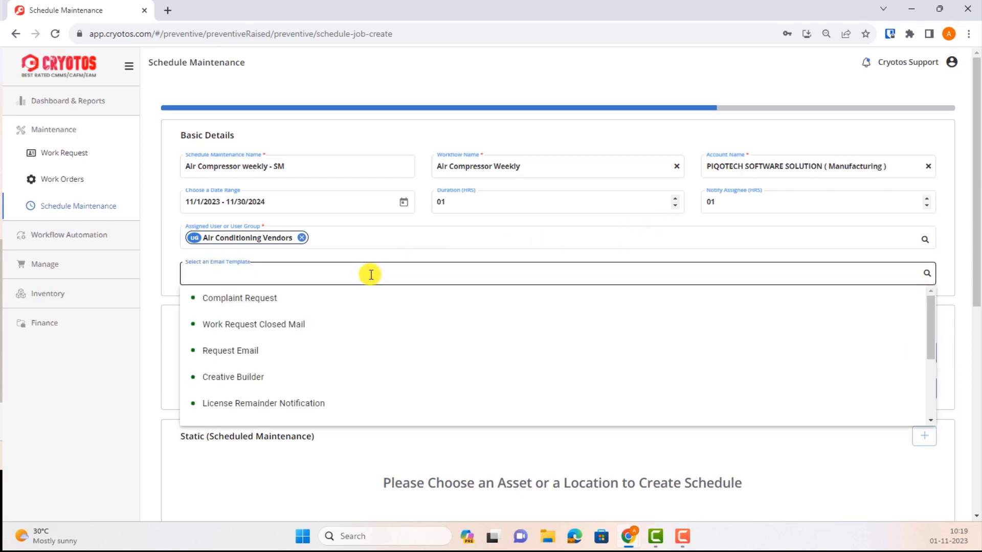
{"action": "type", "text": "pm"}
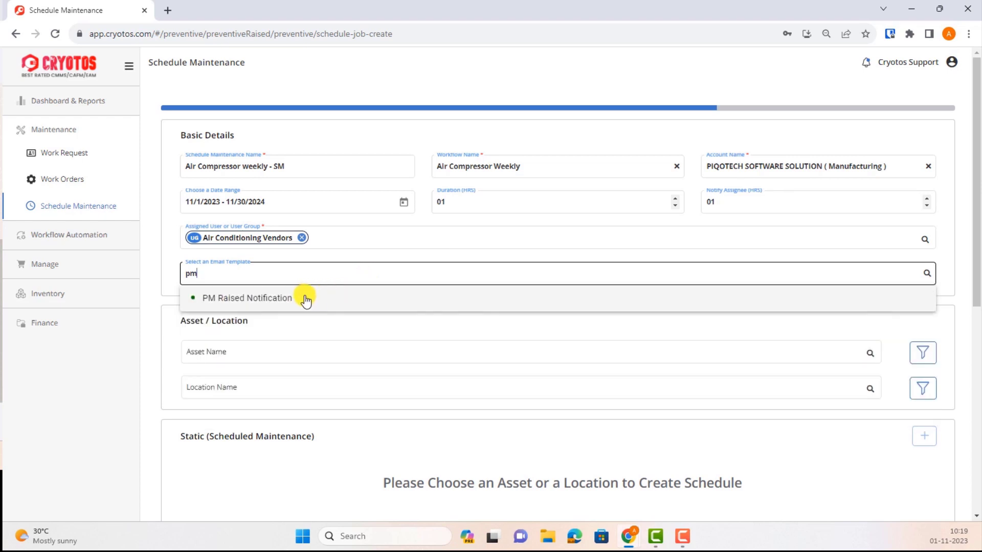
{"action": "left_click", "coordinate": [305, 301]}
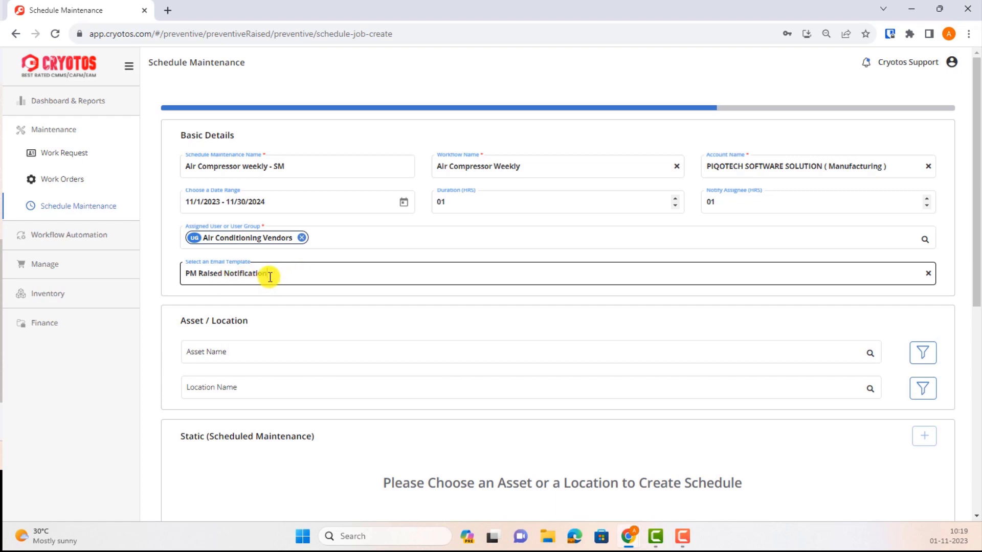
{"action": "left_click", "coordinate": [726, 210]}
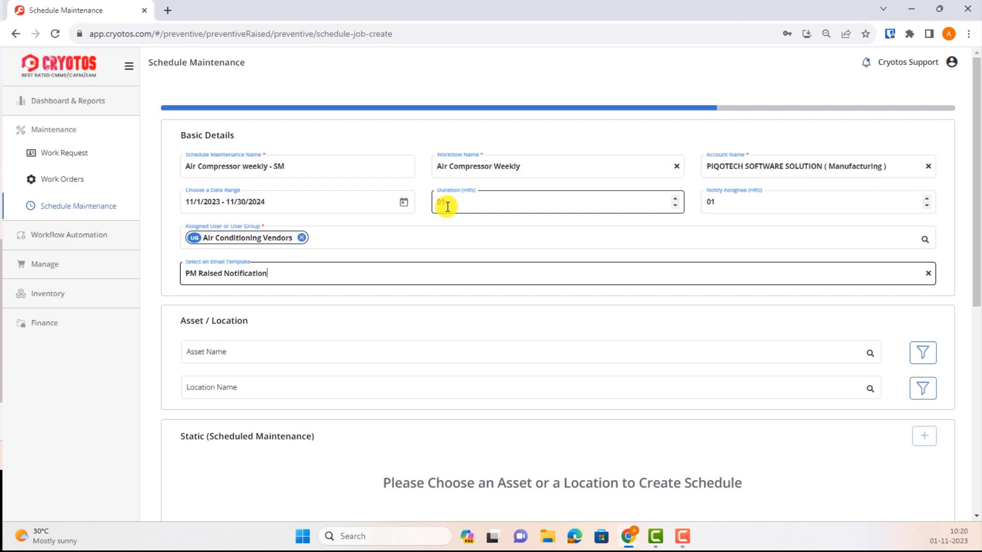
Search the assets for "air" and add HOLD ON ZONE HOT AIR CIRCULATION FAN (P201726 - 1) to the schedule.
{"action": "scroll", "coordinate": [492, 303], "scroll_direction": "down", "scroll_amount": 2}
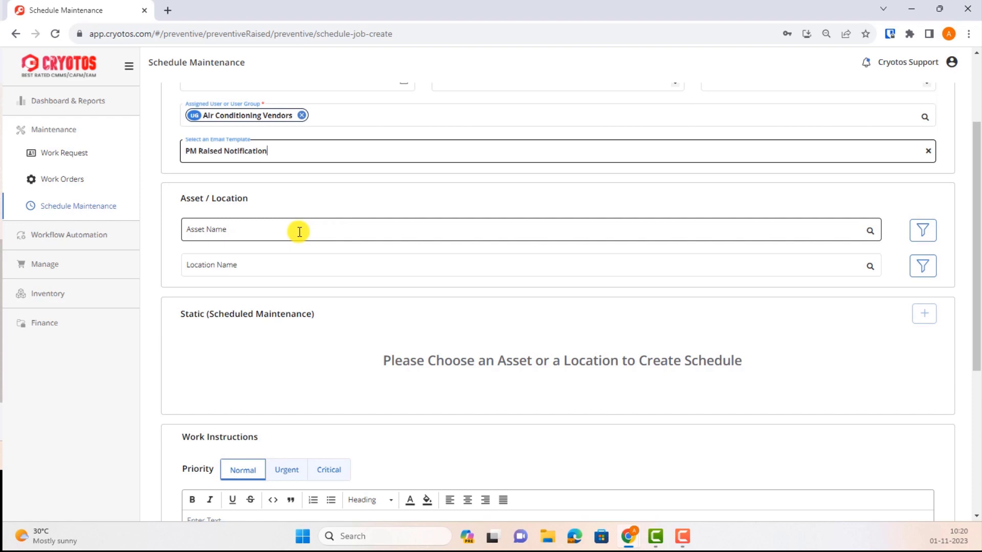
{"action": "left_click", "coordinate": [299, 233]}
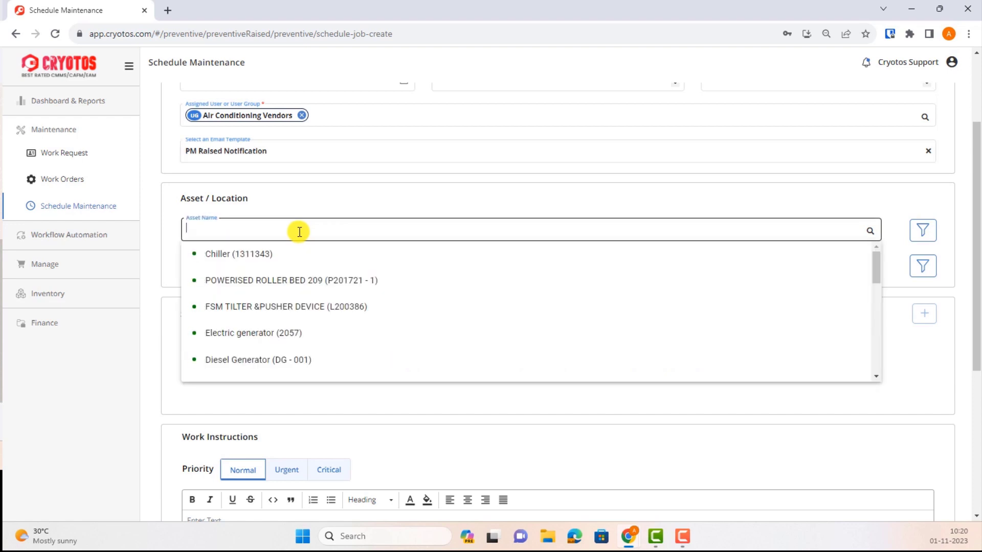
{"action": "type", "text": "air"}
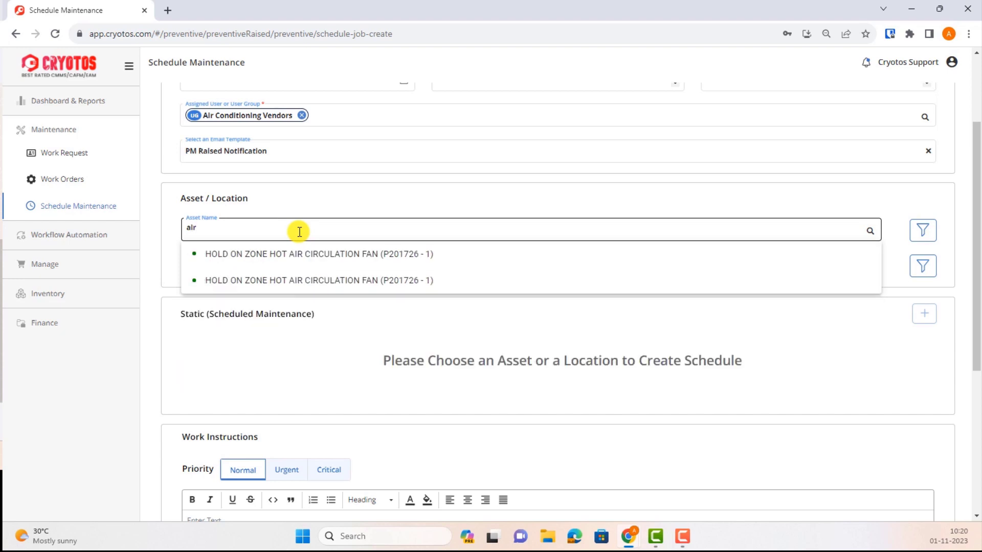
{"action": "left_click", "coordinate": [303, 250]}
Begin creating the asset's first schedule as Static (Scheduled Maintenance).
{"action": "scroll", "coordinate": [450, 383], "scroll_direction": "down", "scroll_amount": 1}
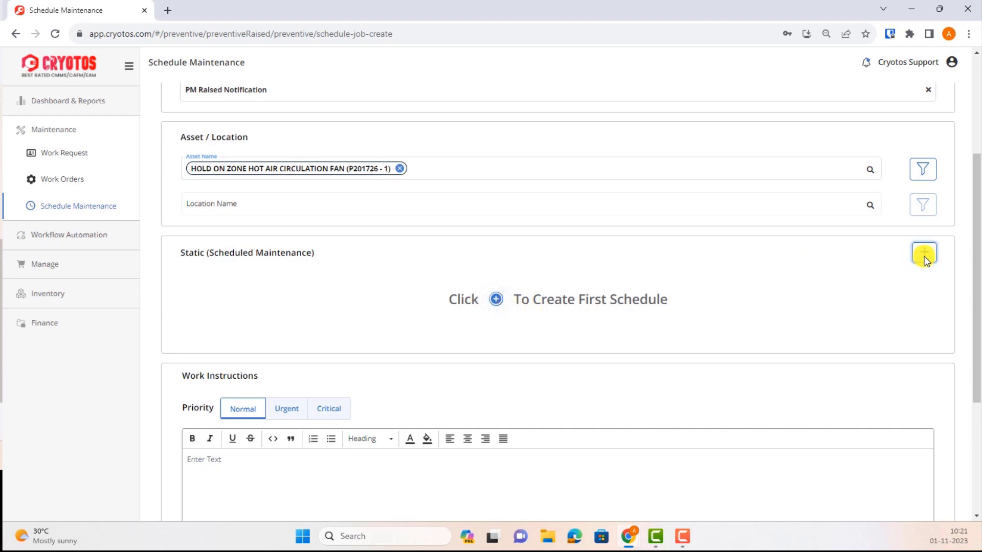
{"action": "left_click", "coordinate": [496, 300]}
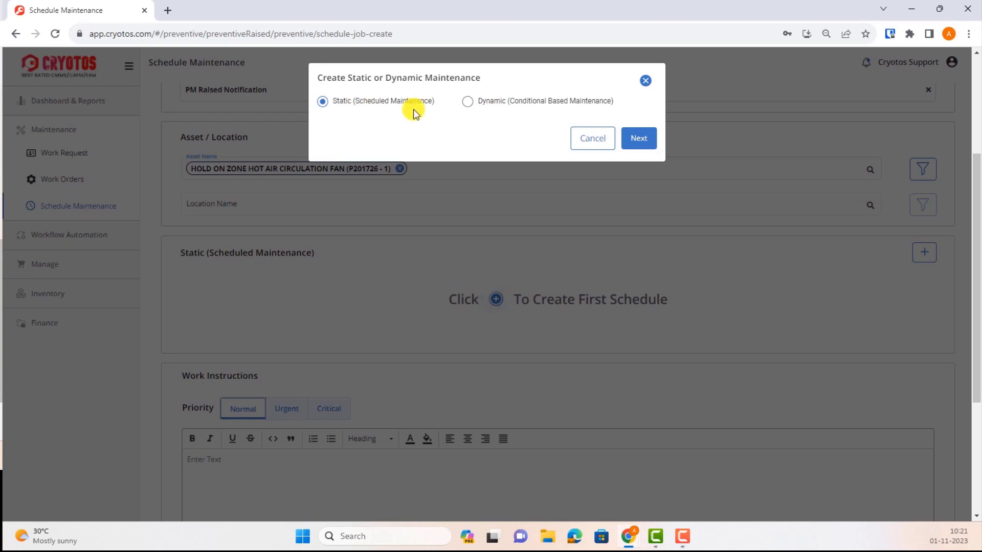
{"action": "left_click", "coordinate": [636, 142]}
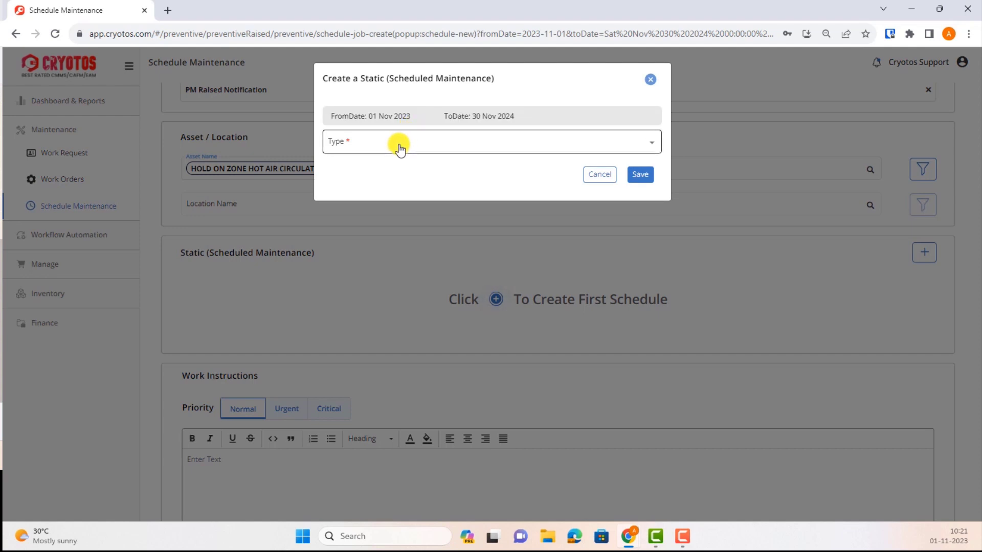
Review the available recurrence types and set the static schedule's type to Daily.
{"action": "left_click", "coordinate": [400, 148]}
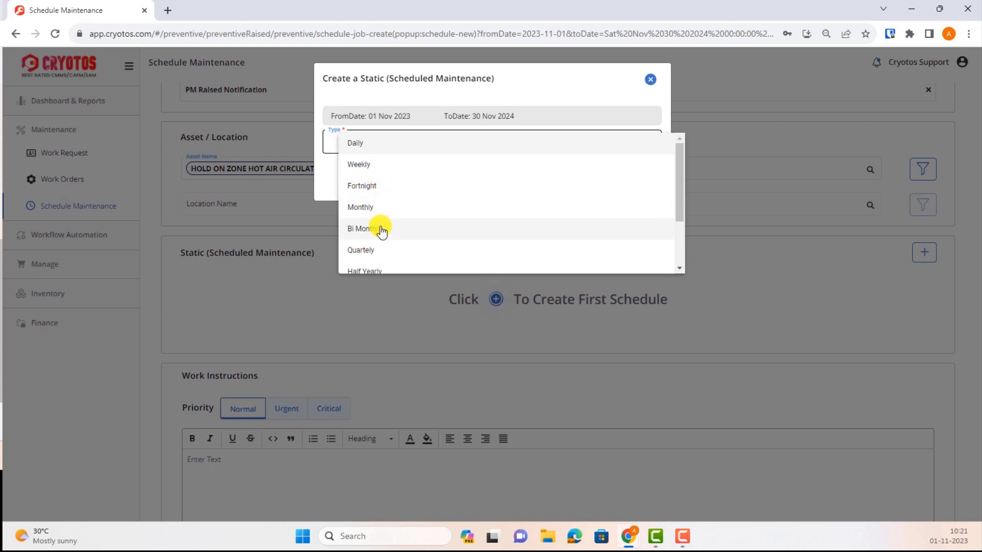
{"action": "scroll", "coordinate": [380, 225], "scroll_direction": "down", "scroll_amount": 1}
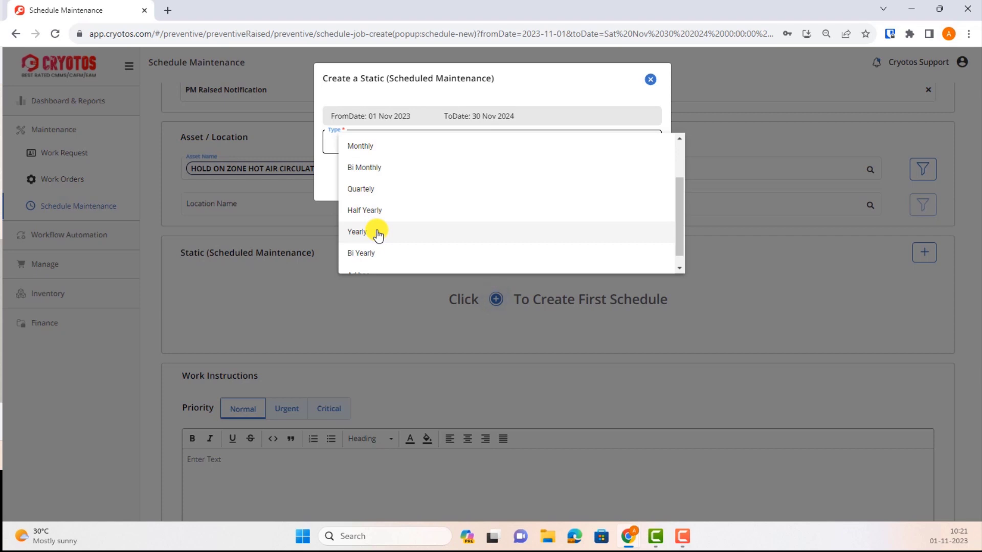
{"action": "scroll", "coordinate": [378, 245], "scroll_direction": "down", "scroll_amount": 1}
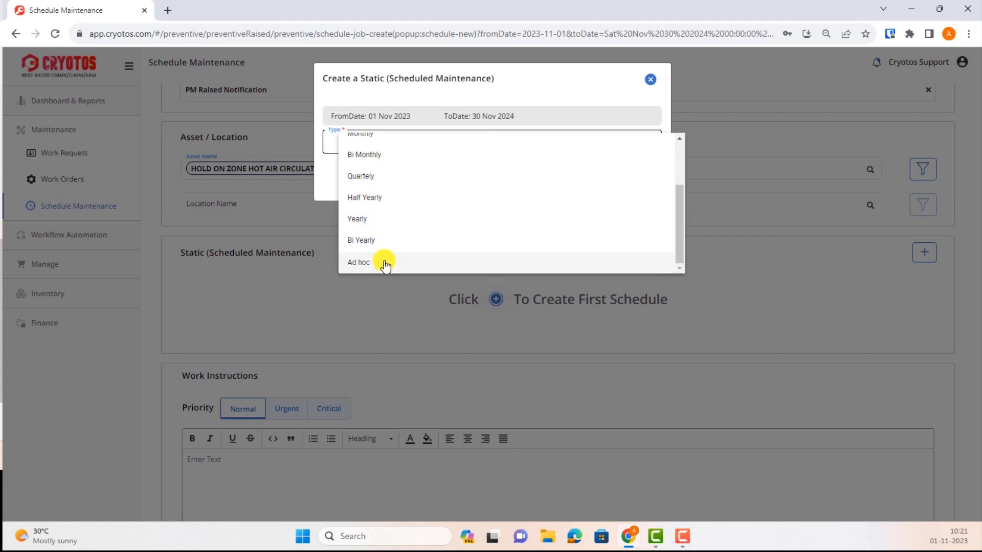
{"action": "scroll", "coordinate": [409, 252], "scroll_direction": "up", "scroll_amount": 2}
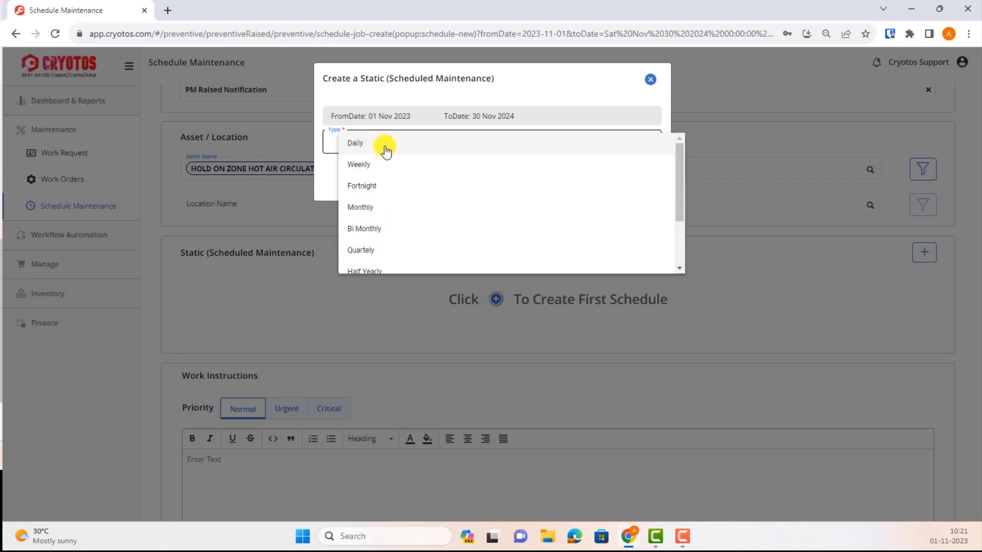
{"action": "left_click", "coordinate": [384, 147]}
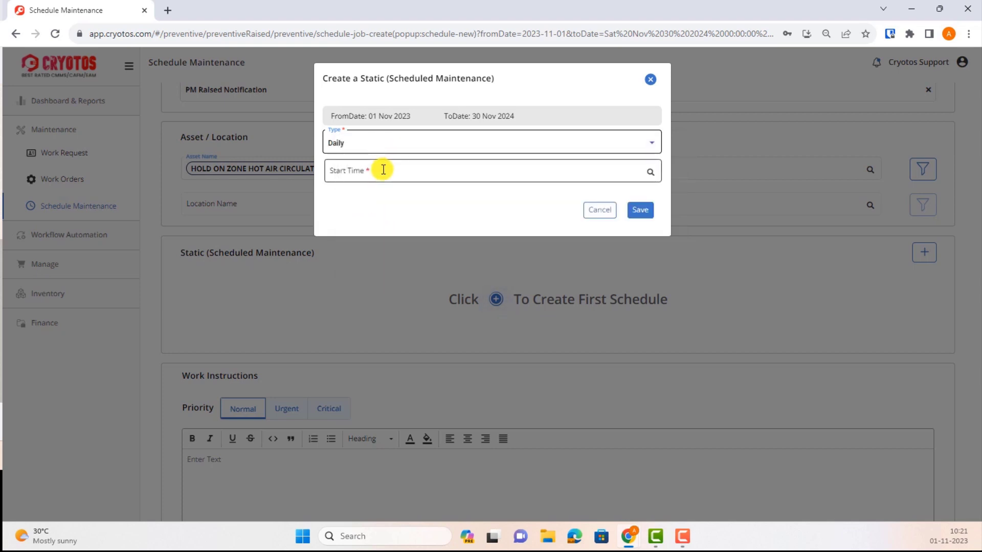
Set the daily schedule's start time to 11:00 AM and save it.
{"action": "left_click", "coordinate": [383, 170]}
{"action": "scroll", "coordinate": [391, 286], "scroll_direction": "down", "scroll_amount": 7}
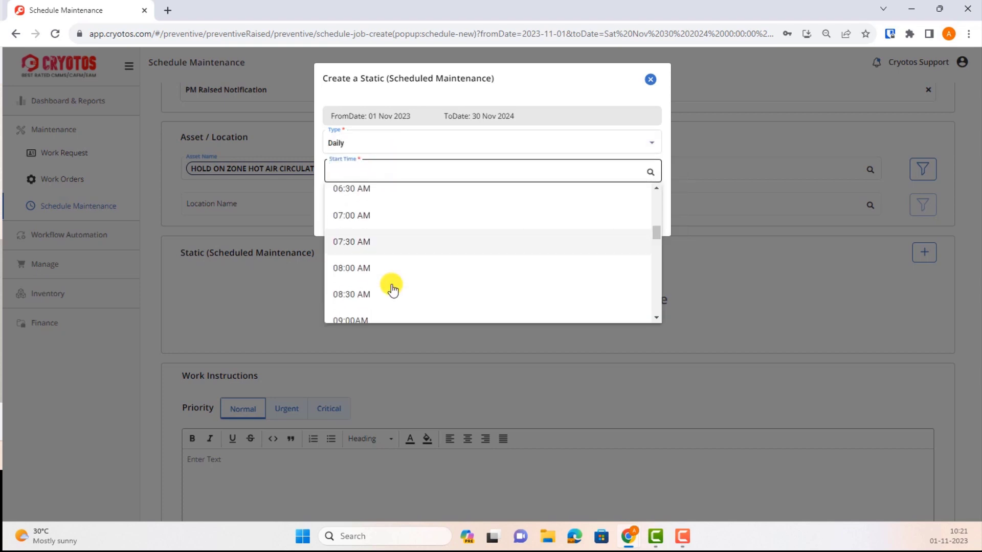
{"action": "scroll", "coordinate": [392, 289], "scroll_direction": "down", "scroll_amount": 7}
{"action": "scroll", "coordinate": [393, 290], "scroll_direction": "up", "scroll_amount": 4}
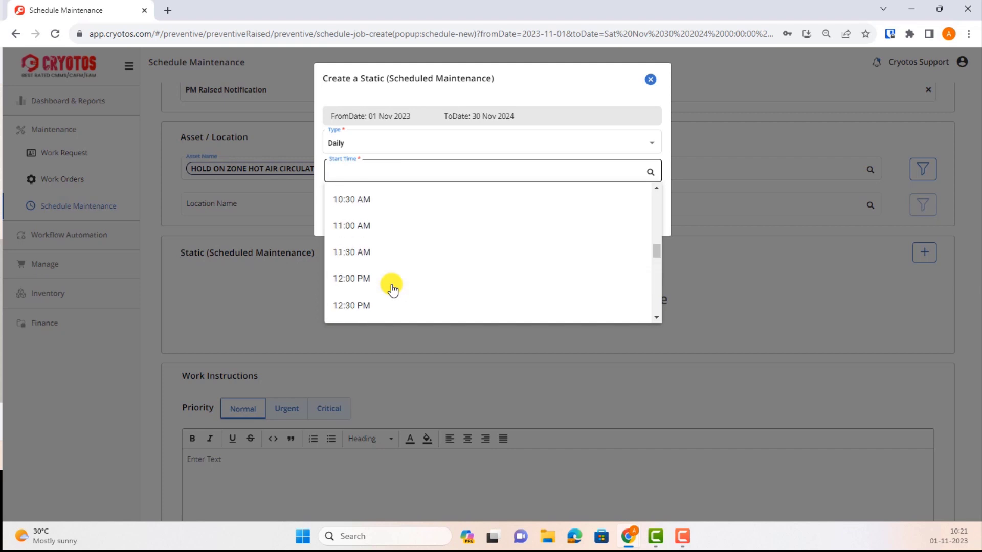
{"action": "left_click", "coordinate": [362, 225]}
{"action": "left_click", "coordinate": [640, 209]}
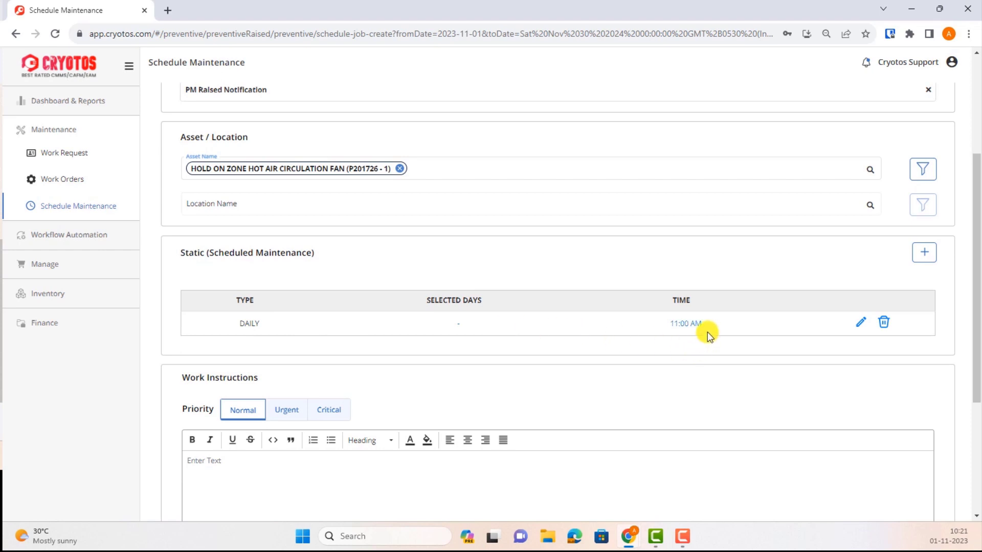
Reopen the daily schedule for editing and try a Weekly recurrence on Monday, Wednesday and Friday.
{"action": "left_click", "coordinate": [859, 322]}
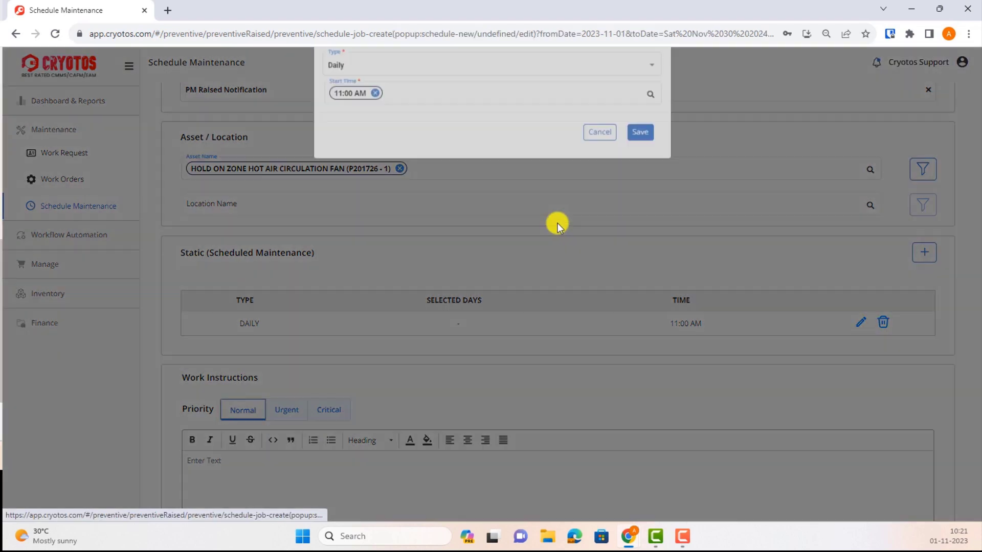
{"action": "left_click", "coordinate": [362, 141]}
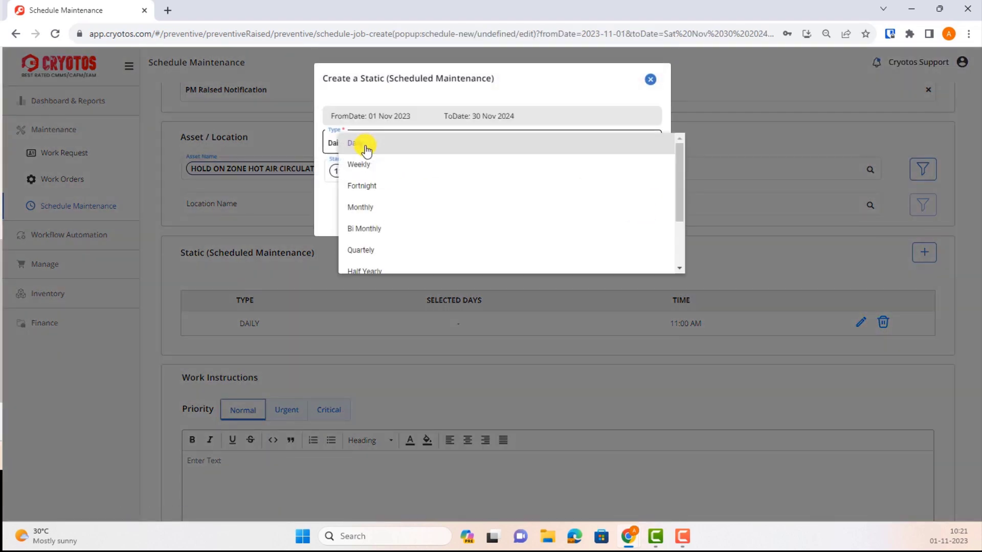
{"action": "left_click", "coordinate": [362, 164]}
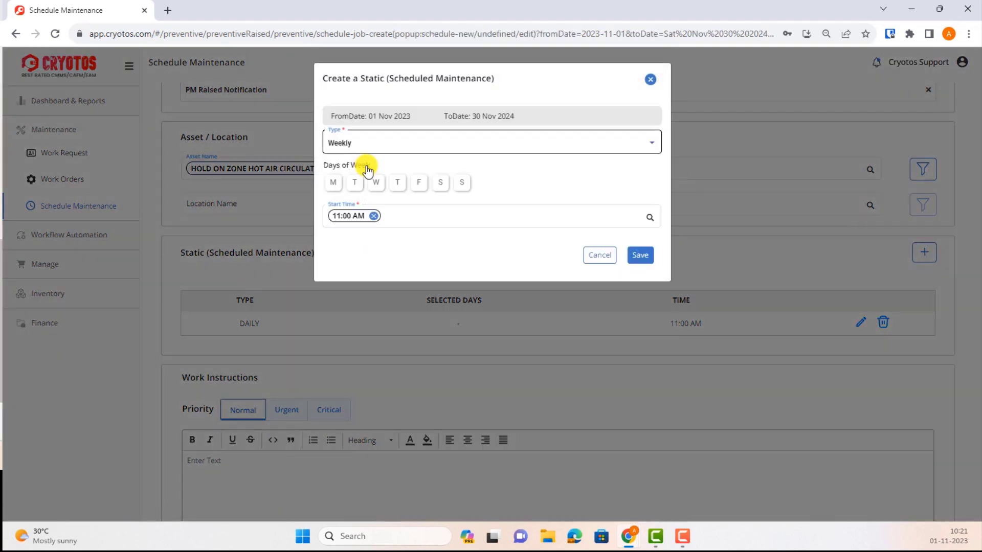
{"action": "left_click", "coordinate": [328, 183]}
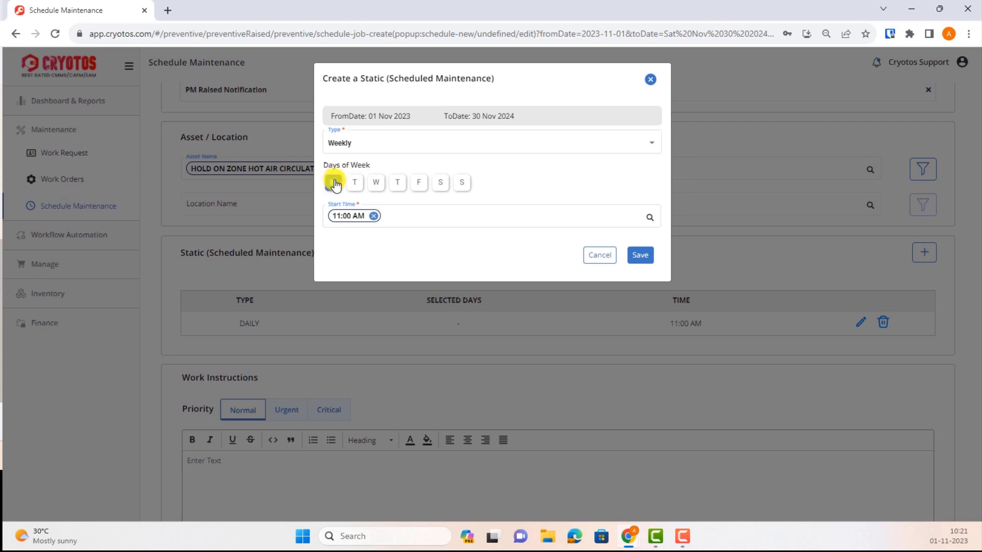
{"action": "left_click", "coordinate": [378, 183]}
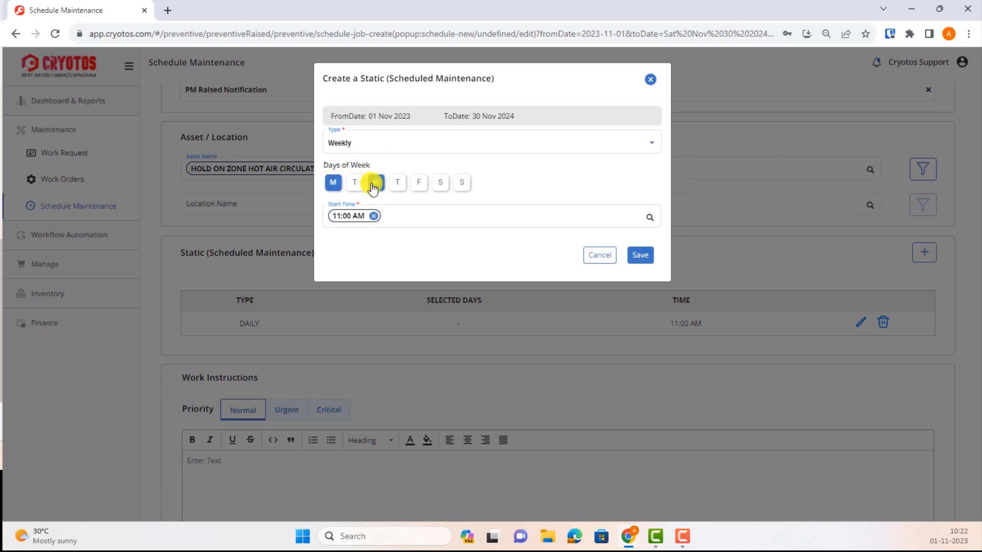
{"action": "left_click", "coordinate": [419, 185]}
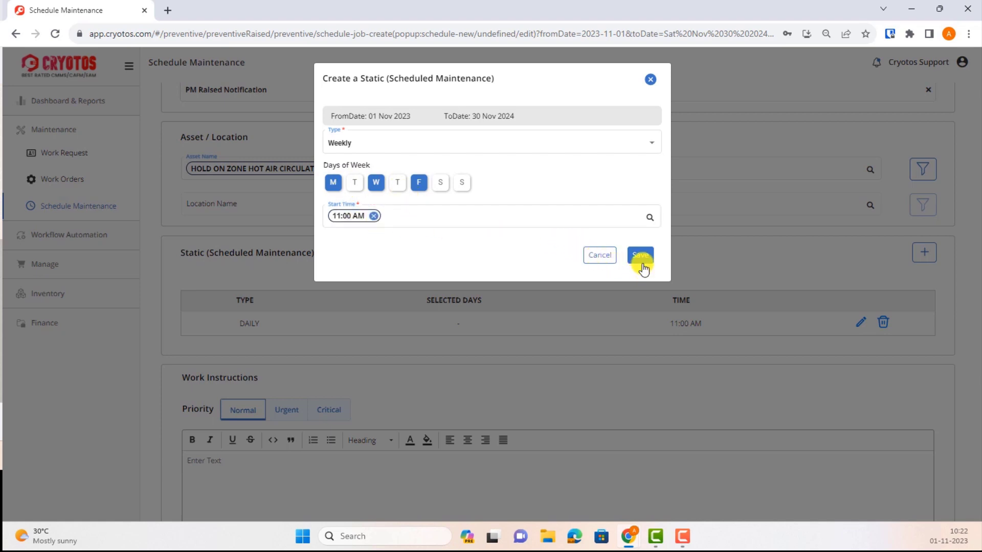
Try a Monthly recurrence on a specific week day, choosing the First week and Tuesday.
{"action": "left_click", "coordinate": [416, 146]}
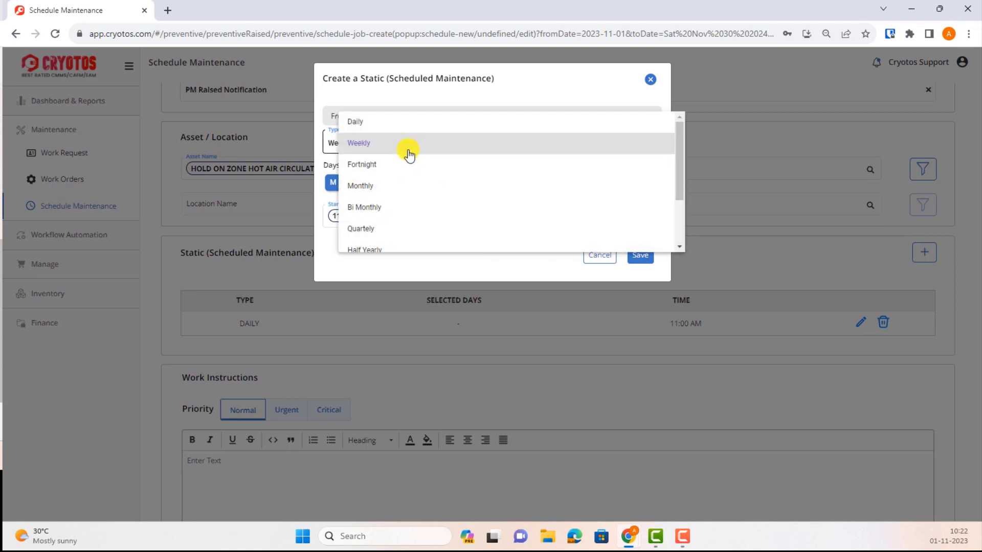
{"action": "left_click", "coordinate": [376, 185]}
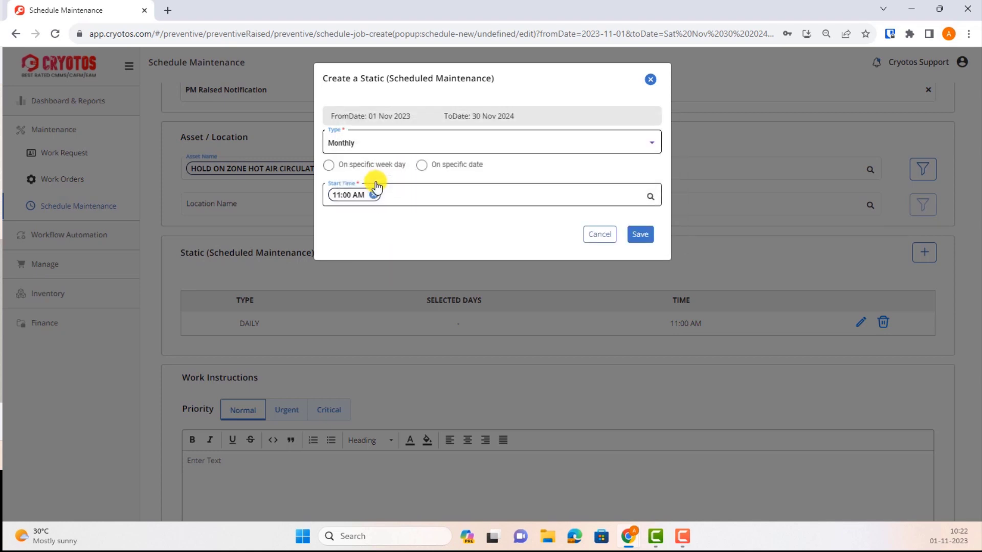
{"action": "left_click", "coordinate": [330, 166]}
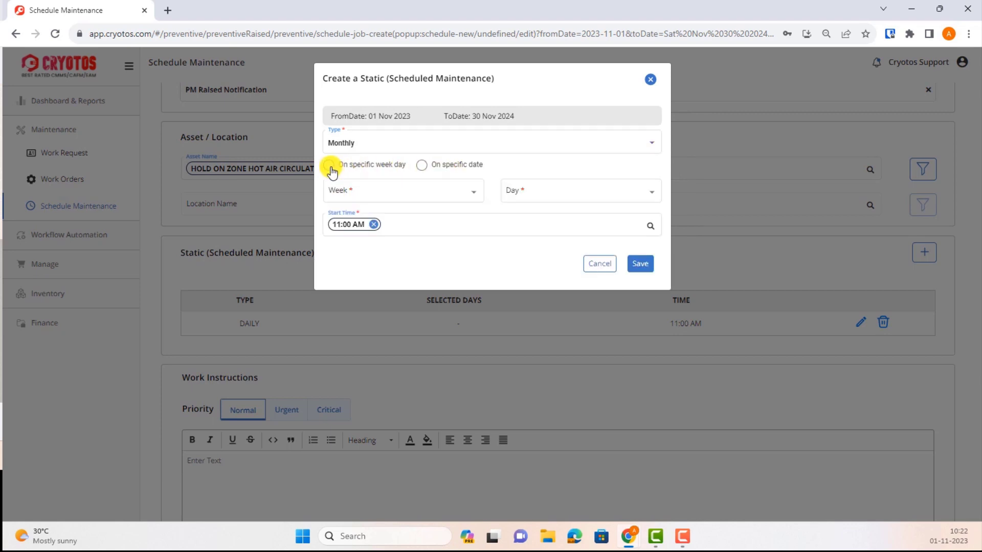
{"action": "left_click", "coordinate": [354, 192]}
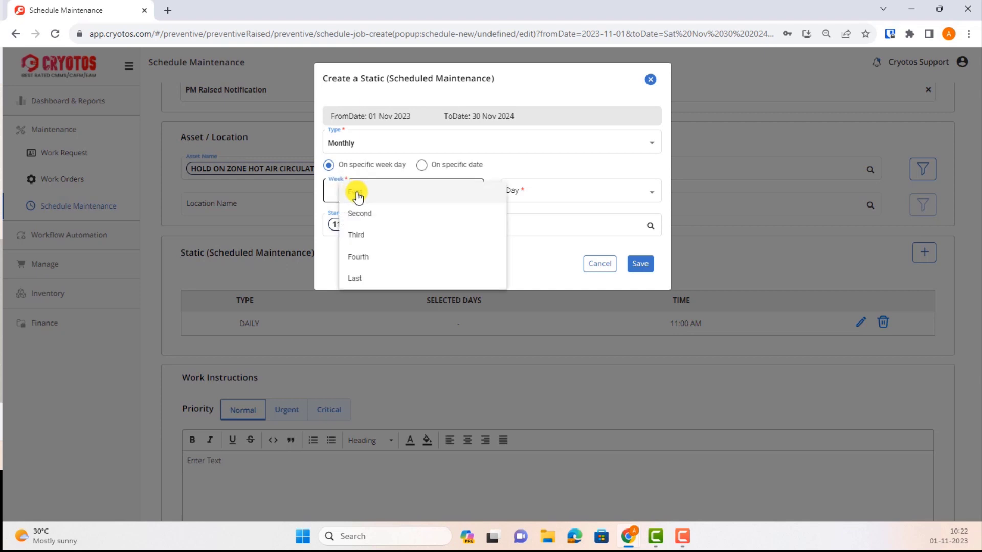
{"action": "left_click", "coordinate": [358, 197]}
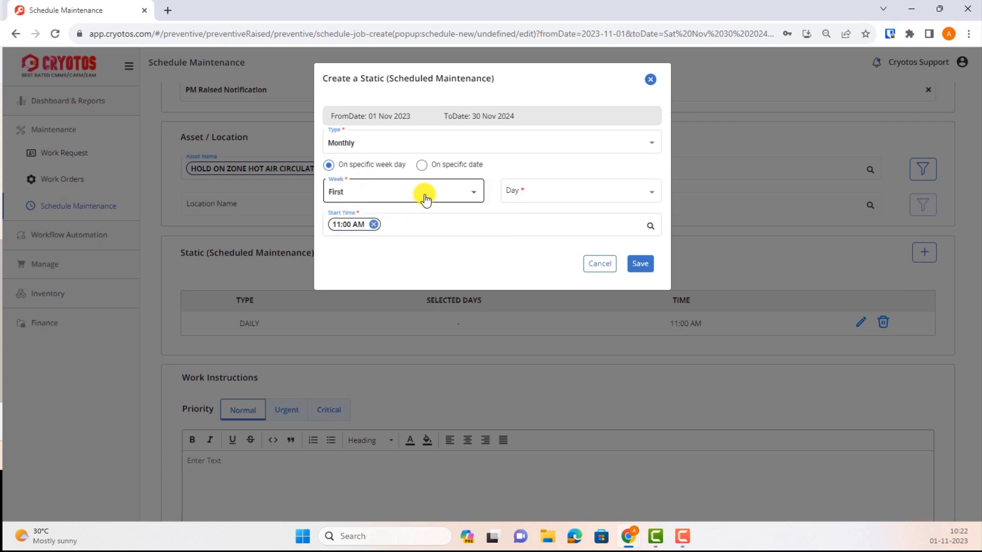
{"action": "left_click", "coordinate": [521, 193]}
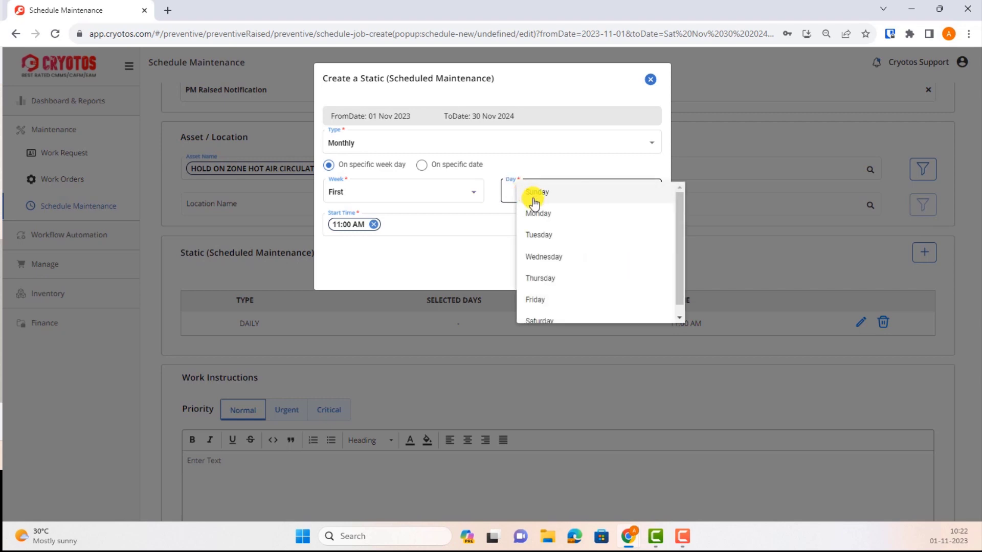
{"action": "left_click", "coordinate": [541, 235]}
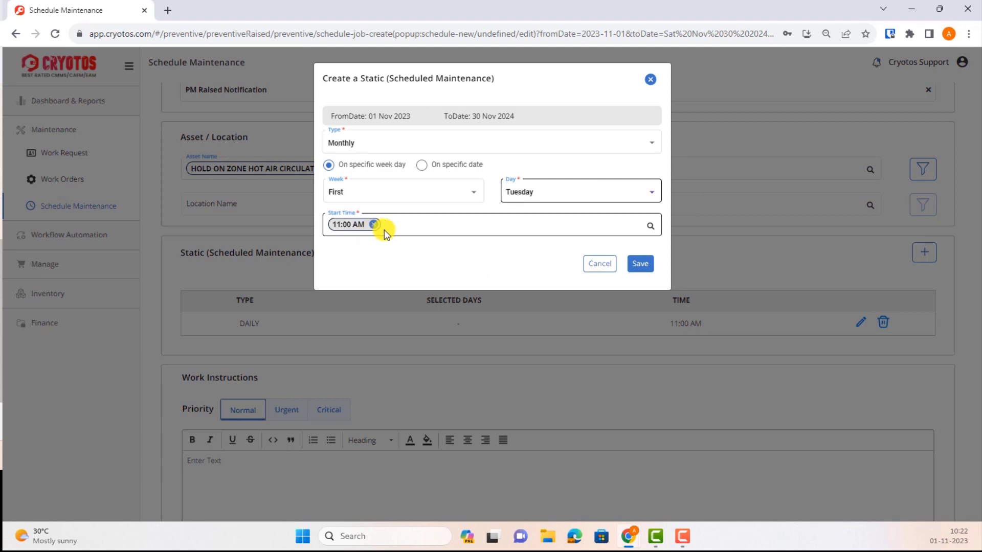
Switch the monthly recurrence to a specific date and enter 15 as the day.
{"action": "left_click", "coordinate": [422, 166]}
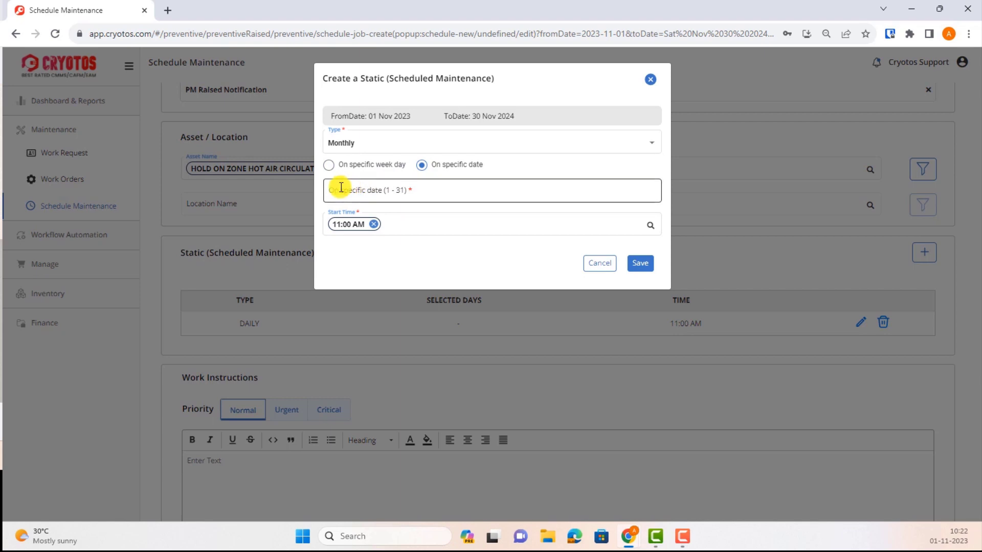
{"action": "left_click", "coordinate": [341, 187]}
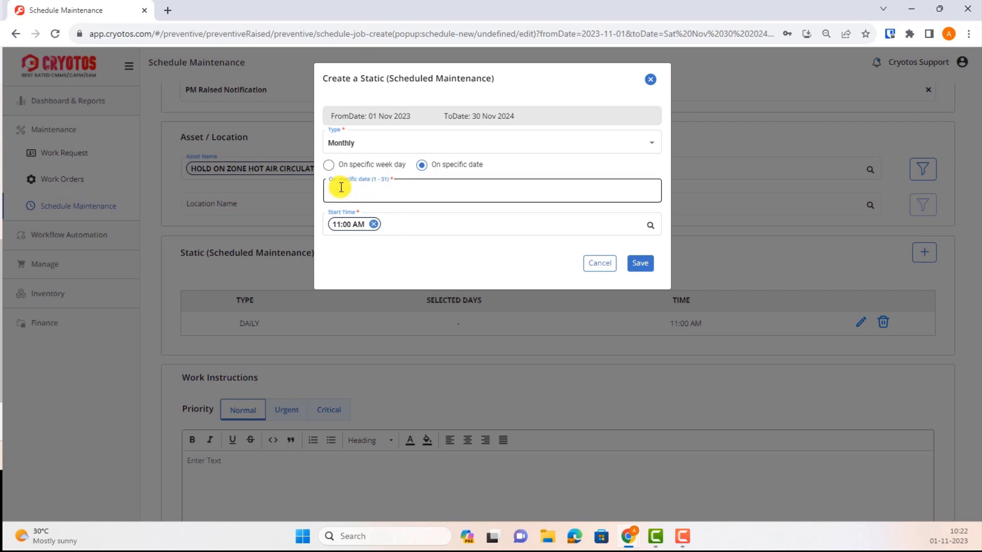
{"action": "type", "text": "15"}
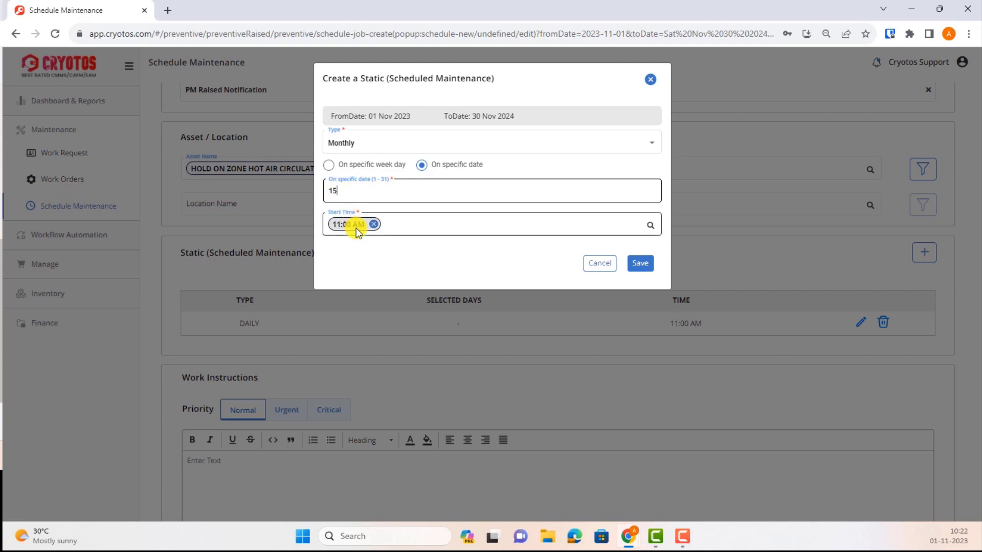
Try the Quartely and Half Yearly recurrence types for the schedule.
{"action": "left_click", "coordinate": [385, 148]}
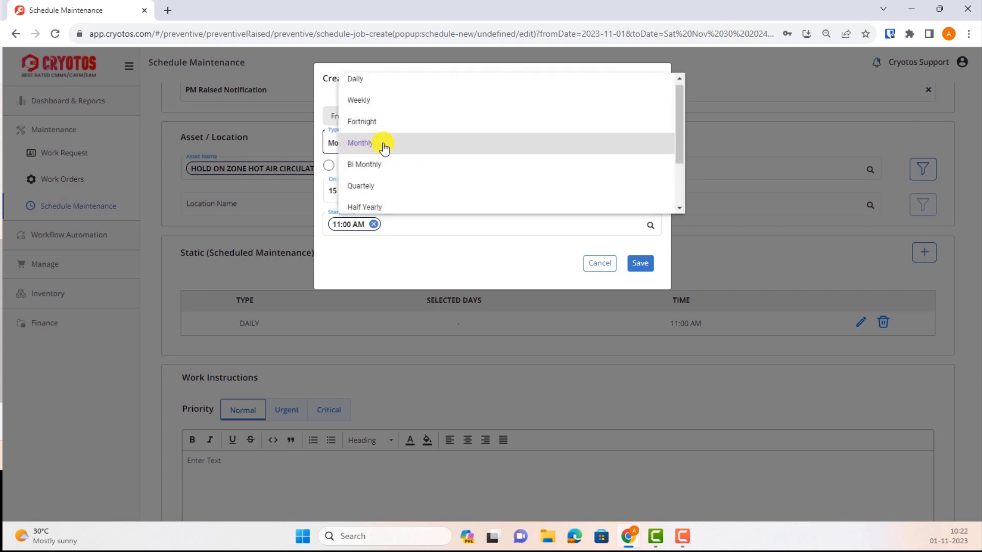
{"action": "scroll", "coordinate": [388, 183], "scroll_direction": "down", "scroll_amount": 1}
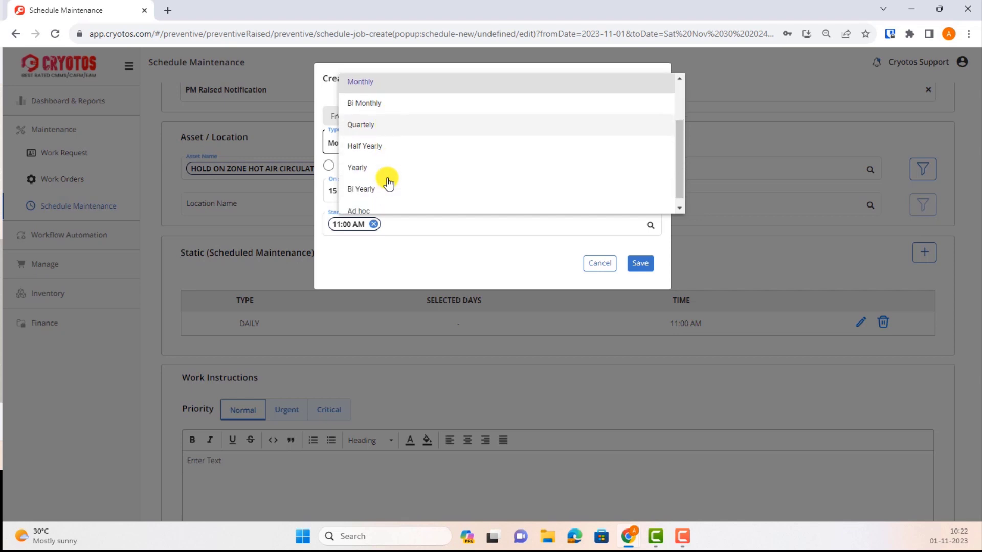
{"action": "left_click", "coordinate": [362, 126]}
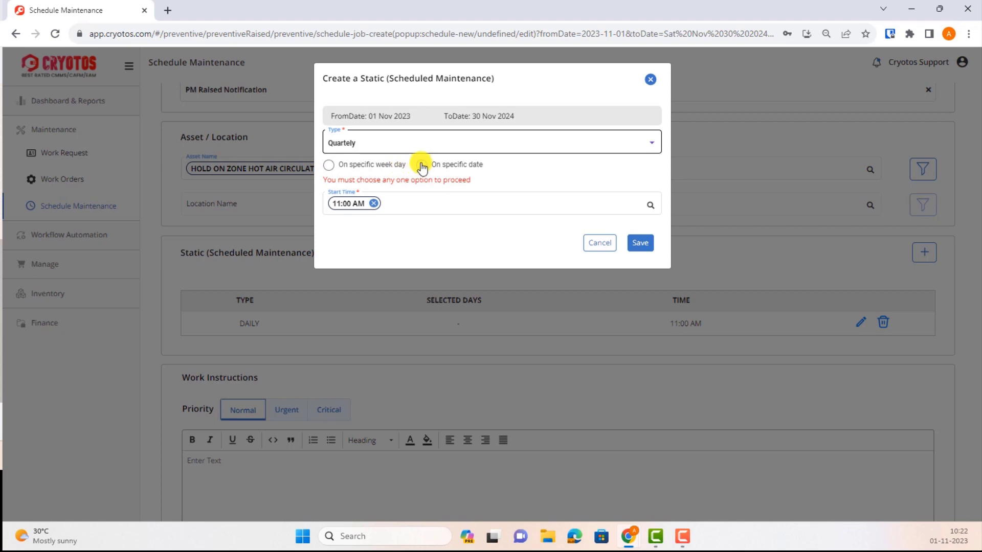
{"action": "left_click", "coordinate": [390, 145]}
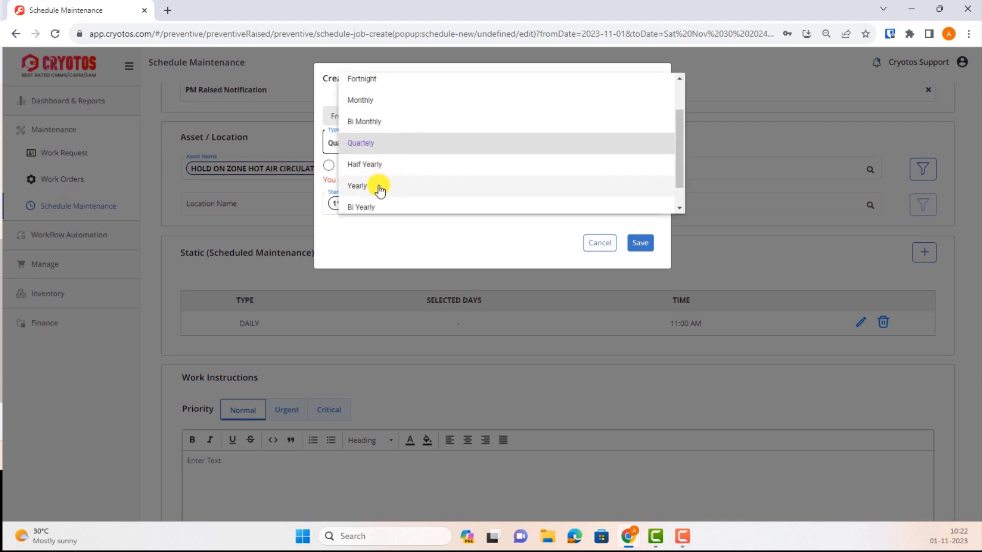
{"action": "left_click", "coordinate": [371, 165]}
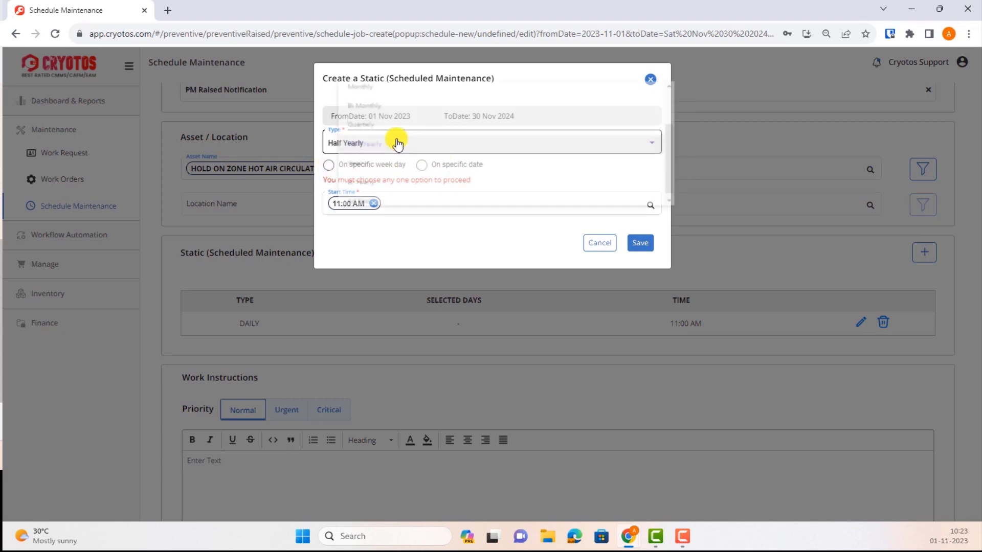
Try a Yearly recurrence in December with the specific week day and specific date options, and leave the schedule's editing without saving.
{"action": "left_click", "coordinate": [396, 139]}
{"action": "left_click", "coordinate": [390, 165]}
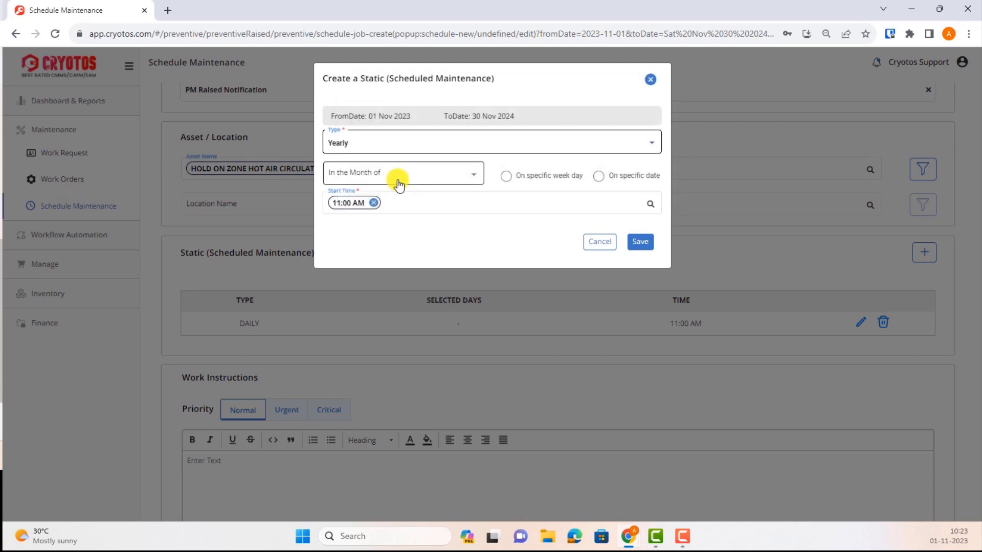
{"action": "left_click", "coordinate": [398, 176]}
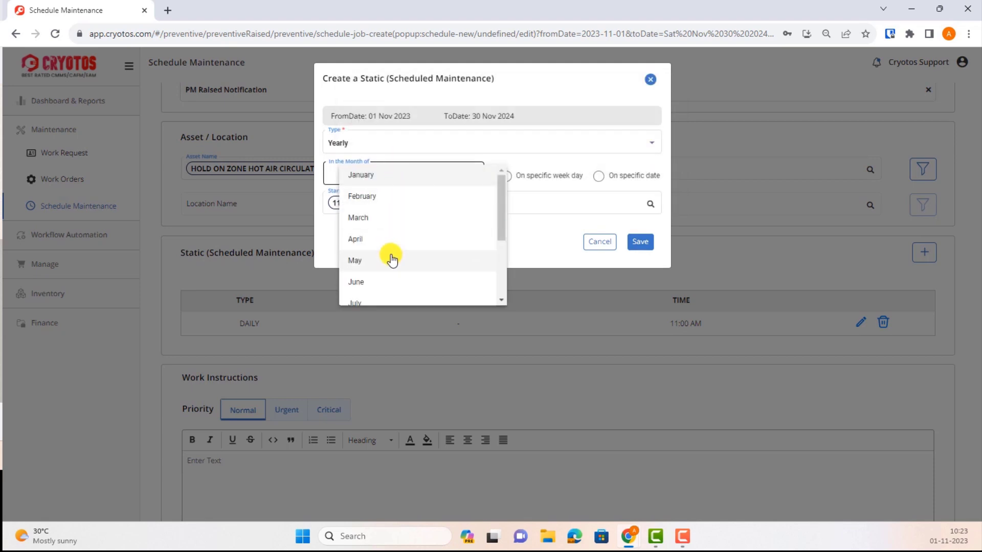
{"action": "scroll", "coordinate": [390, 252], "scroll_direction": "down", "scroll_amount": 3}
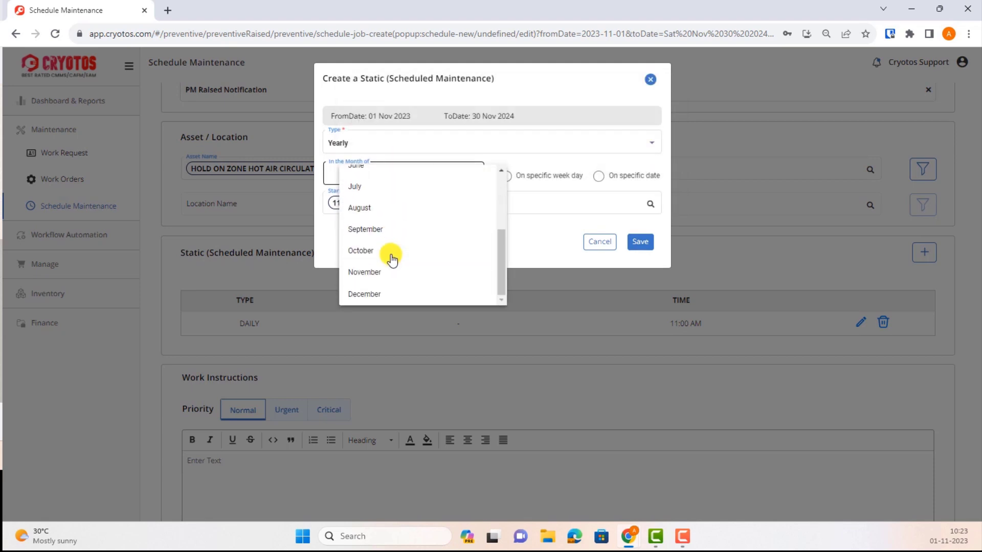
{"action": "left_click", "coordinate": [377, 296]}
{"action": "left_click", "coordinate": [506, 176]}
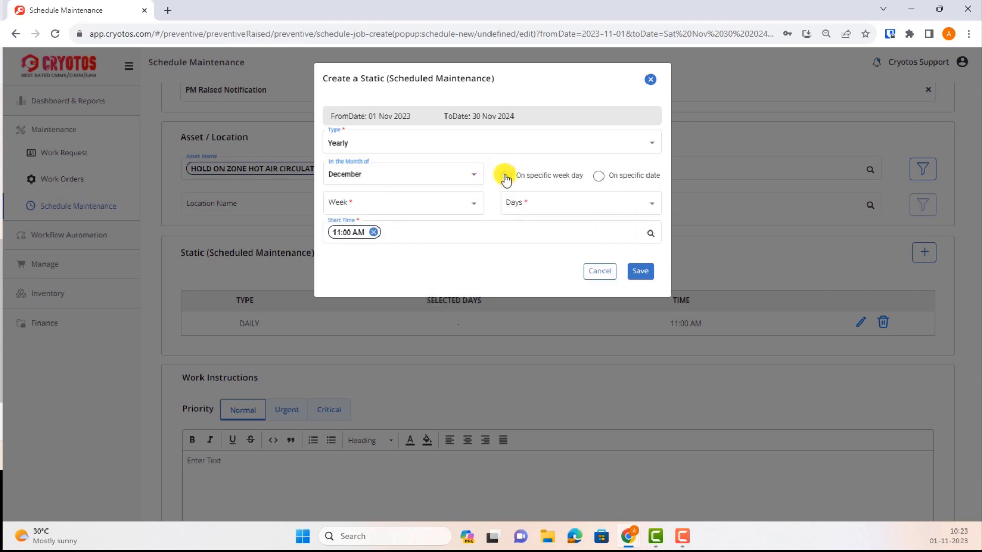
{"action": "left_click", "coordinate": [597, 178]}
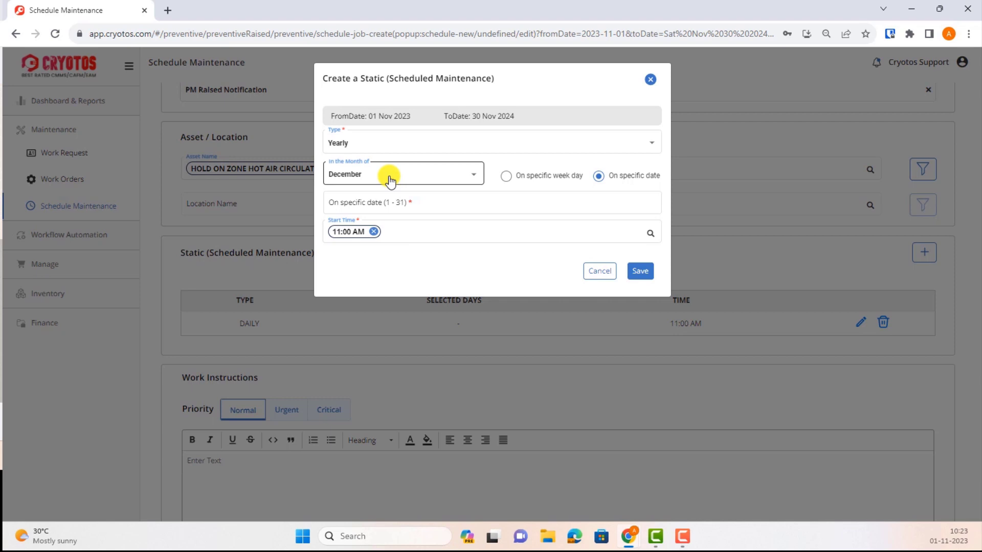
{"action": "left_click", "coordinate": [505, 178]}
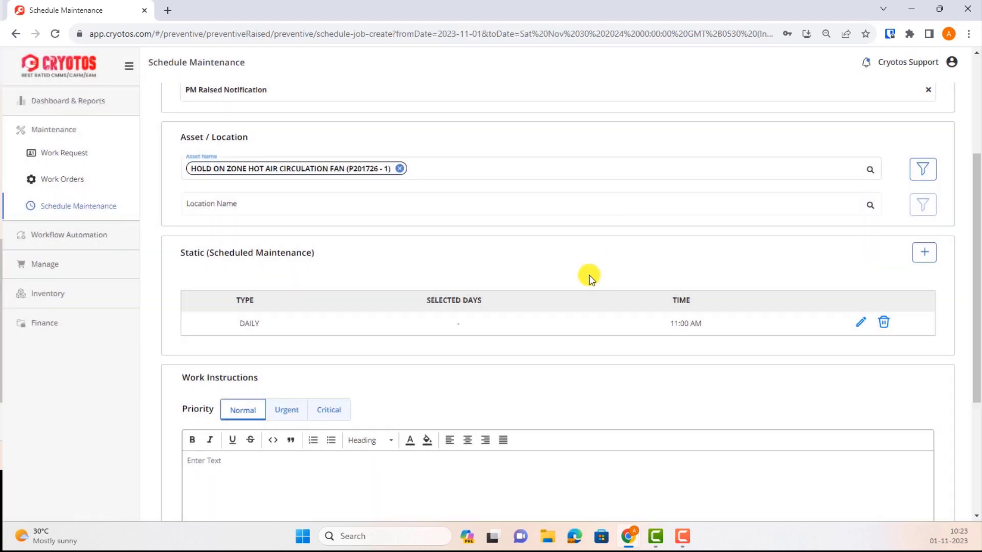
Enter the work instruction "Complete the schedule activity on time." and set its priority to Critical.
{"action": "scroll", "coordinate": [589, 275], "scroll_direction": "down", "scroll_amount": 3}
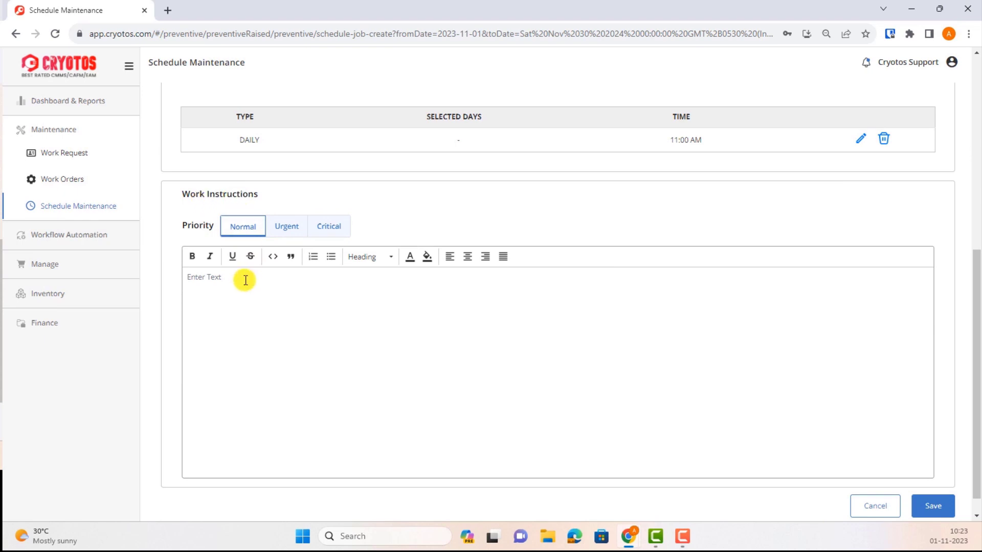
{"action": "left_click", "coordinate": [230, 282]}
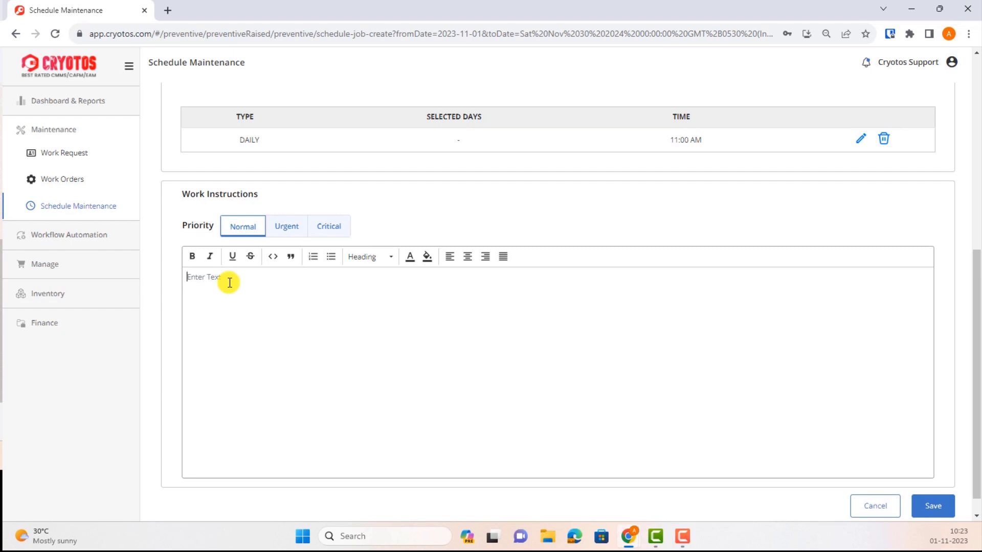
{"action": "type", "text": "Complete the schedule activ"}
{"action": "type", "text": "ity on time."}
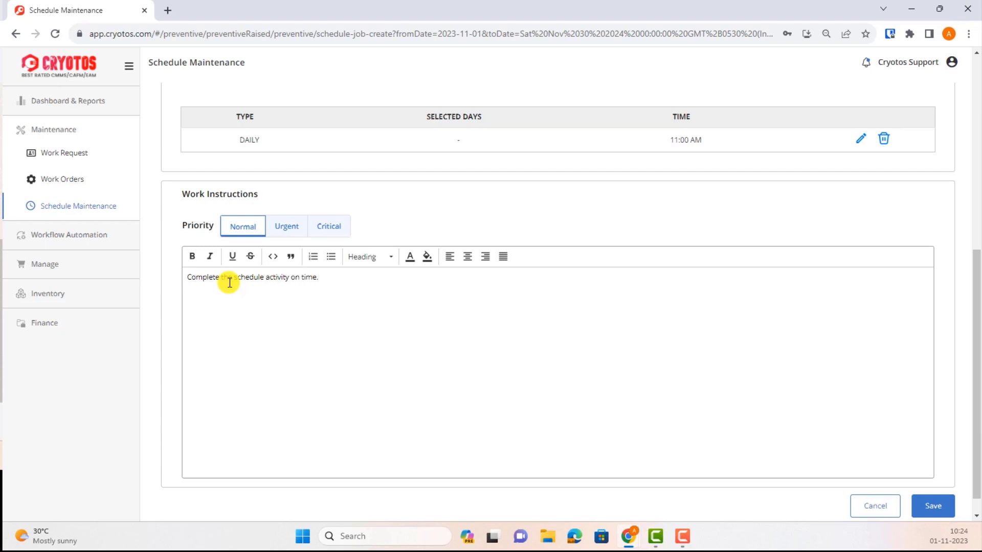
{"action": "left_click", "coordinate": [289, 229]}
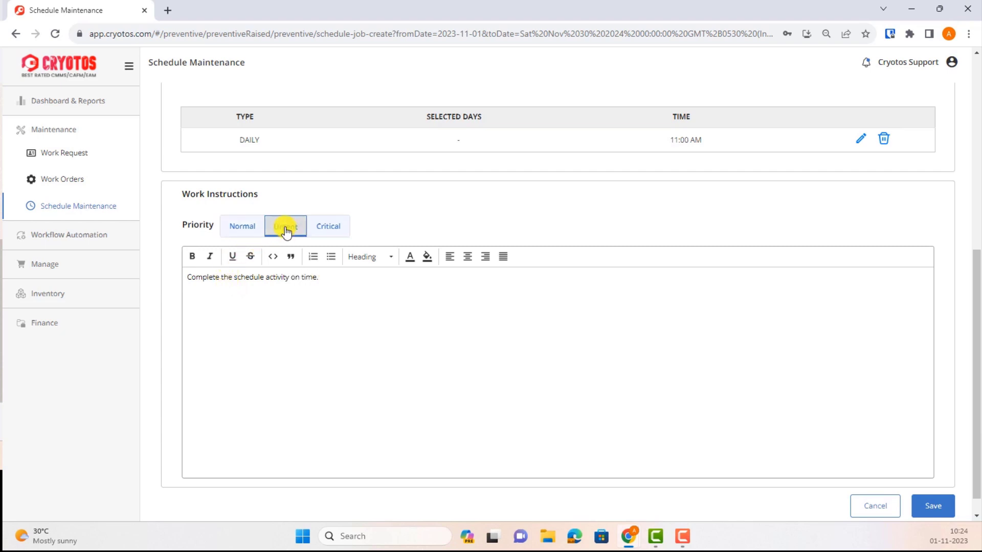
{"action": "left_click", "coordinate": [325, 226]}
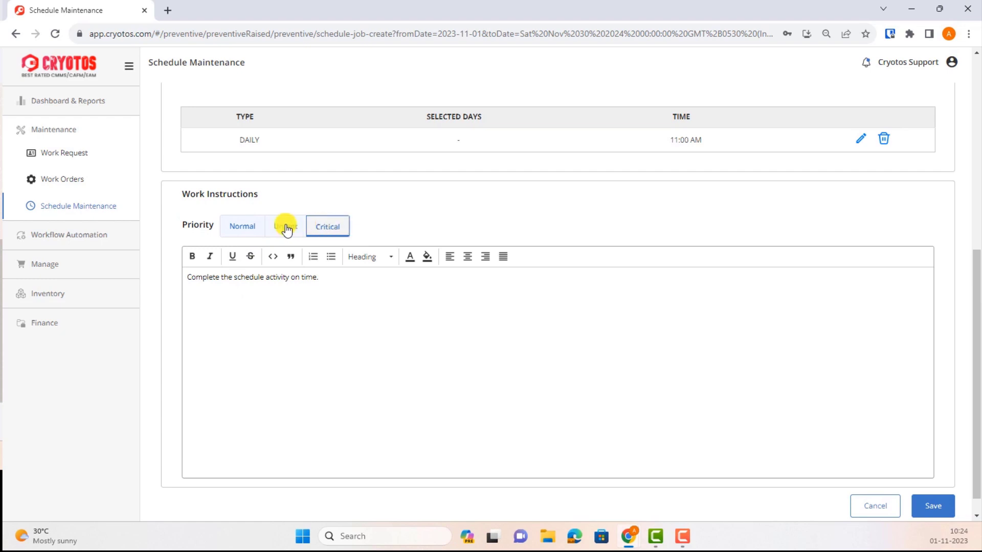
Set the scheduled maintenance's work instruction priority to Normal.
{"action": "left_click", "coordinate": [244, 226]}
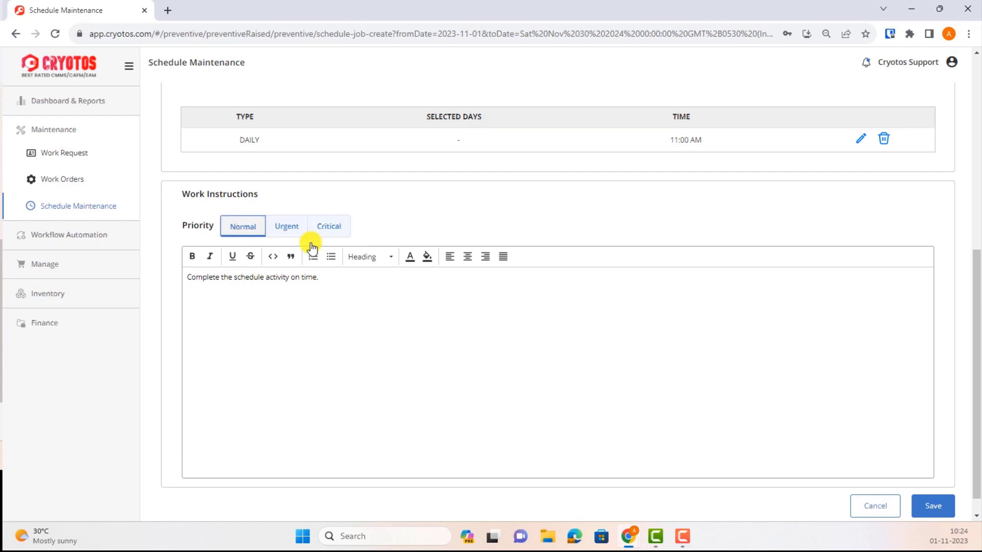
{"action": "left_click", "coordinate": [922, 506]}
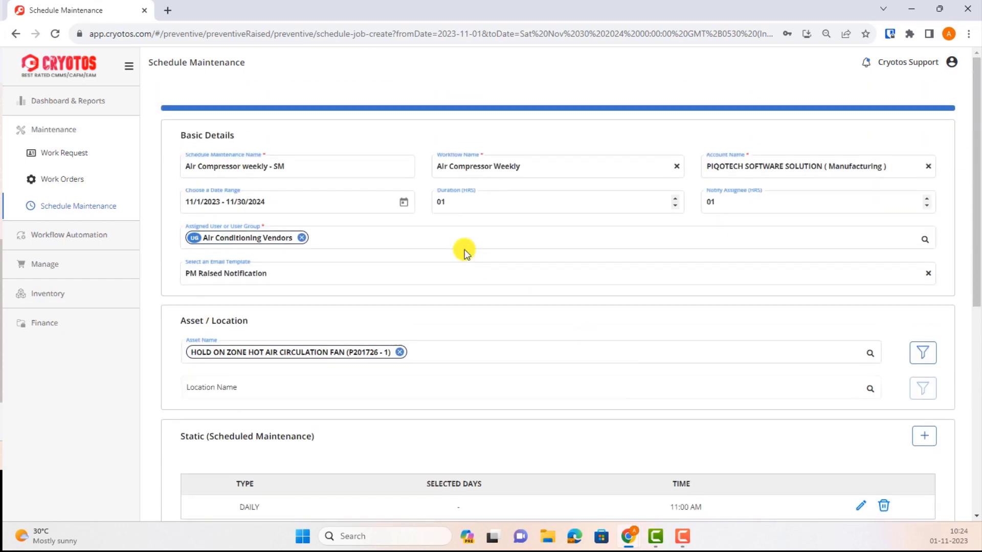
Filter the assets by the location HVAC Plant A and add all listed assets to the scheduled maintenance.
{"action": "scroll", "coordinate": [673, 311], "scroll_direction": "down", "scroll_amount": 3}
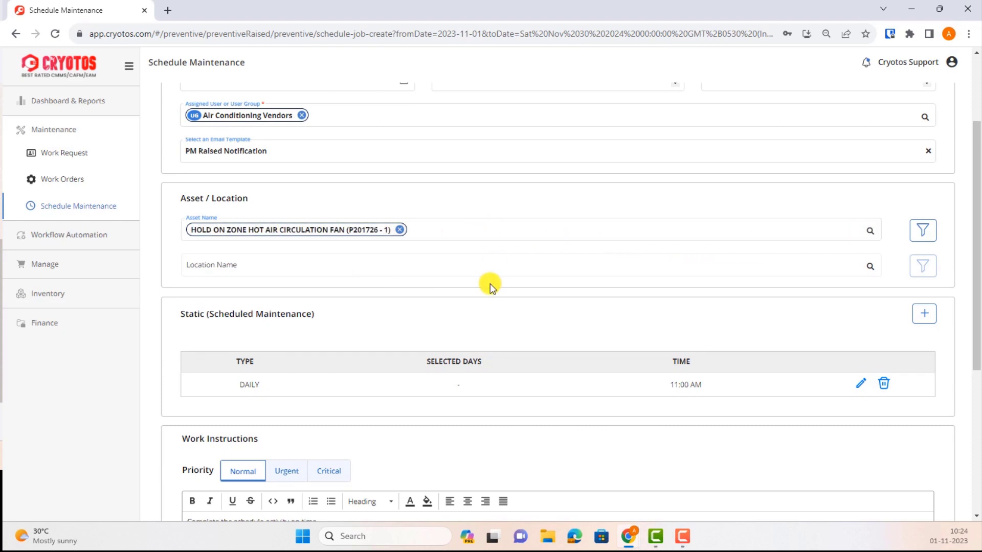
{"action": "left_click", "coordinate": [923, 231]}
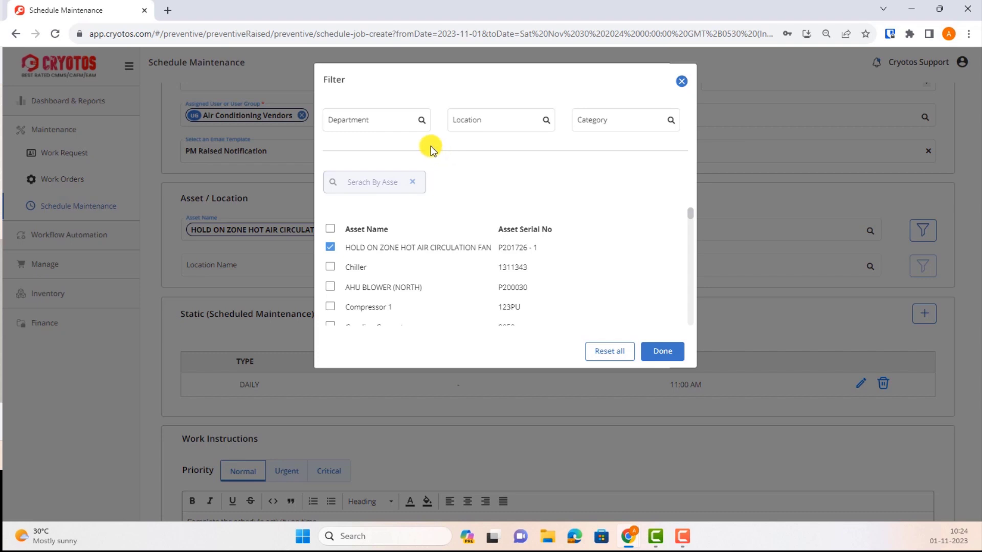
{"action": "left_click", "coordinate": [375, 122]}
{"action": "left_click", "coordinate": [467, 120]}
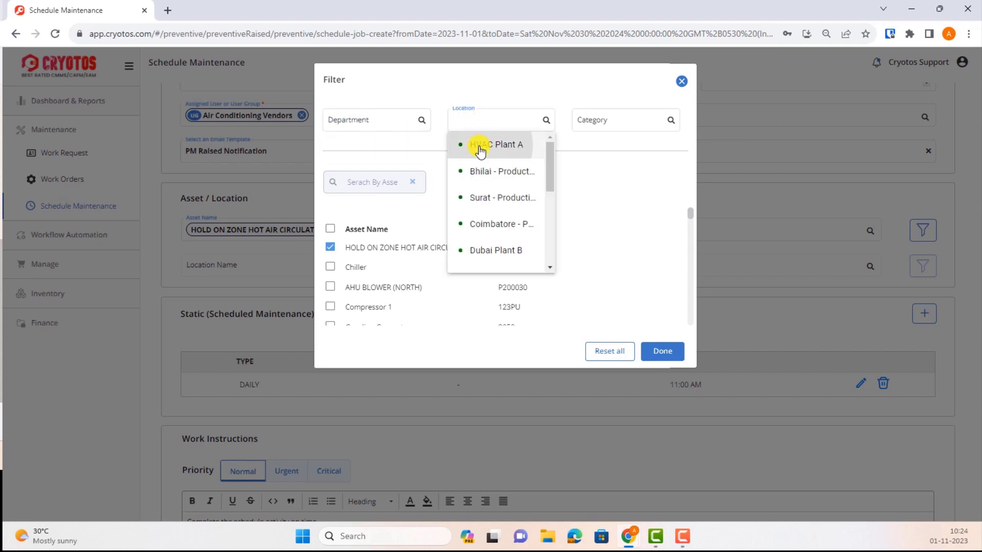
{"action": "left_click", "coordinate": [480, 147]}
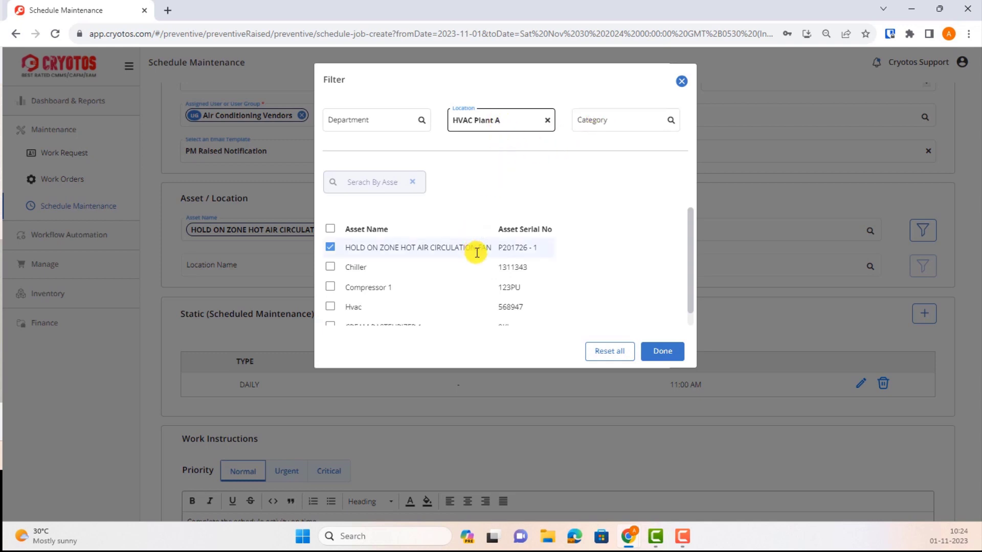
{"action": "scroll", "coordinate": [477, 252], "scroll_direction": "down", "scroll_amount": 1}
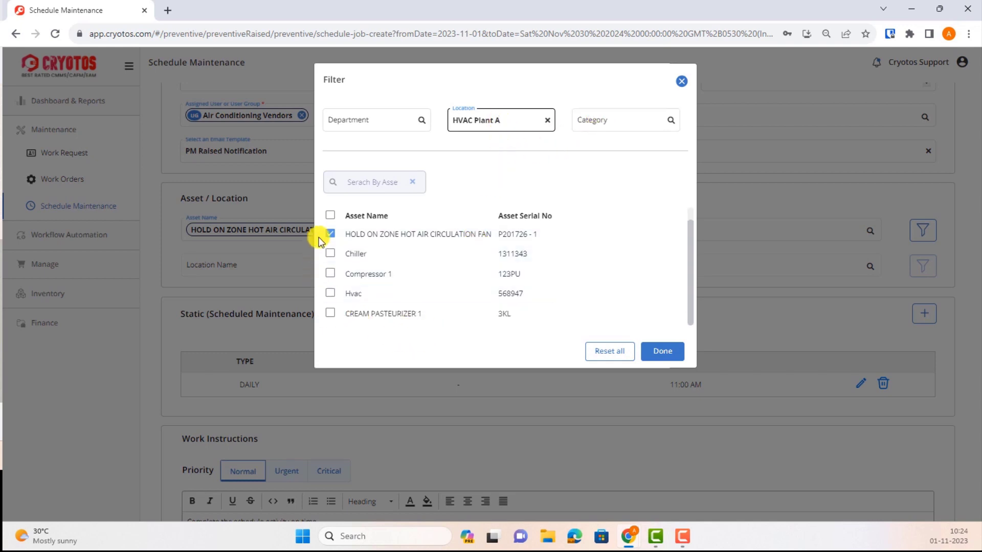
{"action": "left_click", "coordinate": [329, 215]}
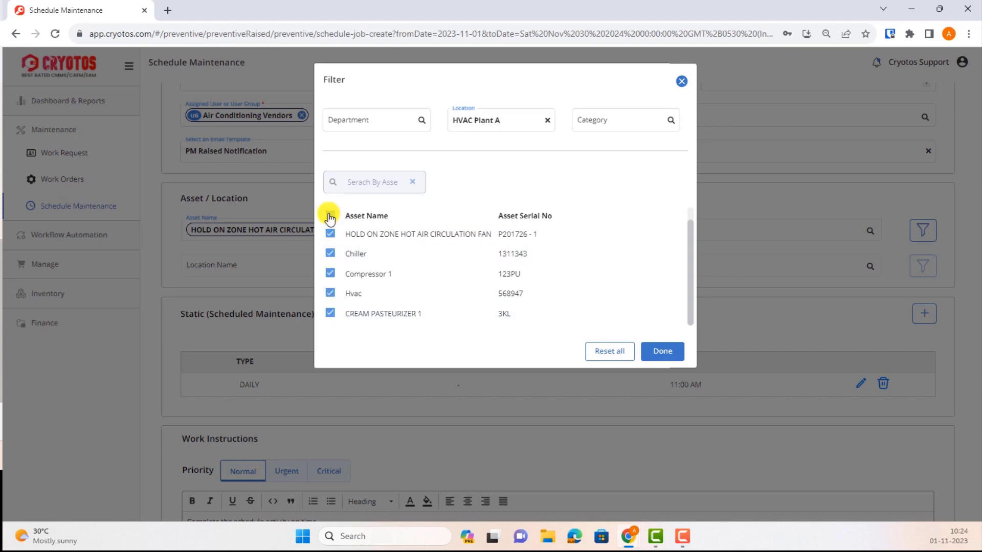
{"action": "left_click", "coordinate": [659, 349]}
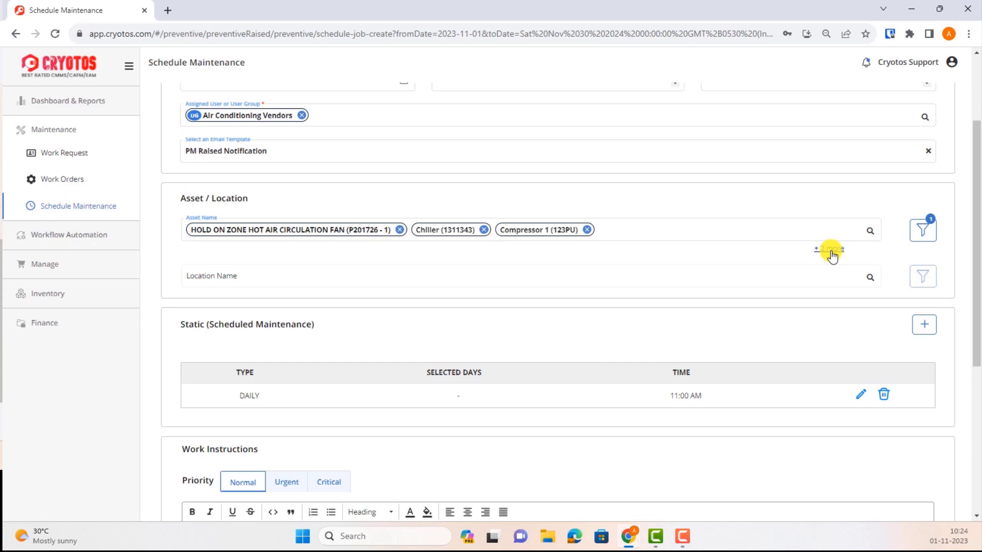
Filter the assets by the Plumbing category and add all listed assets to the scheduled maintenance.
{"action": "left_click", "coordinate": [918, 232]}
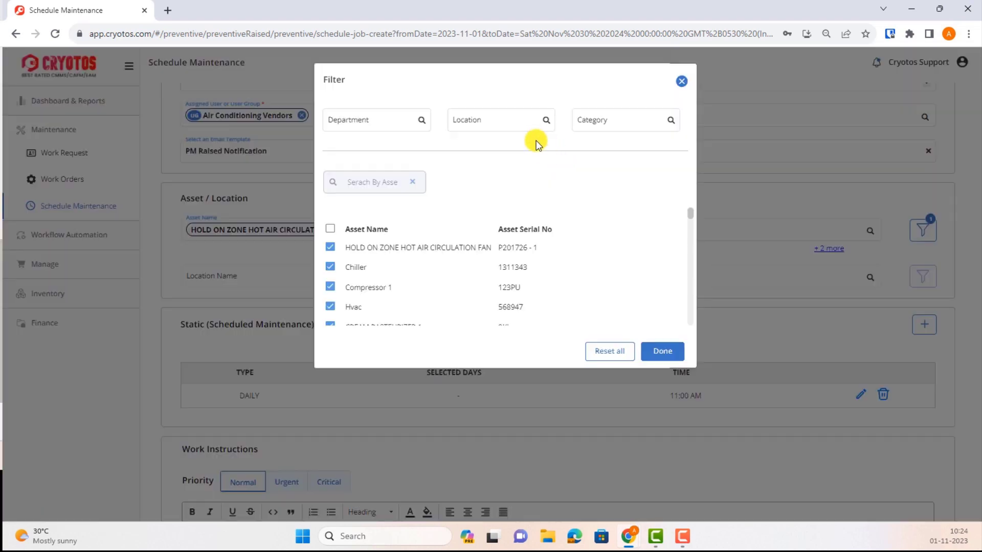
{"action": "left_click", "coordinate": [595, 119]}
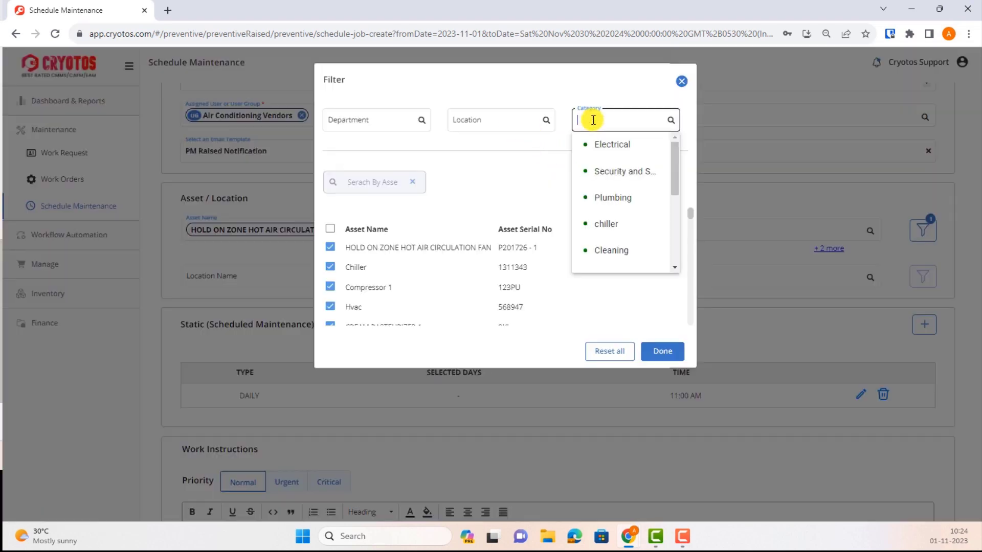
{"action": "left_click", "coordinate": [610, 197]}
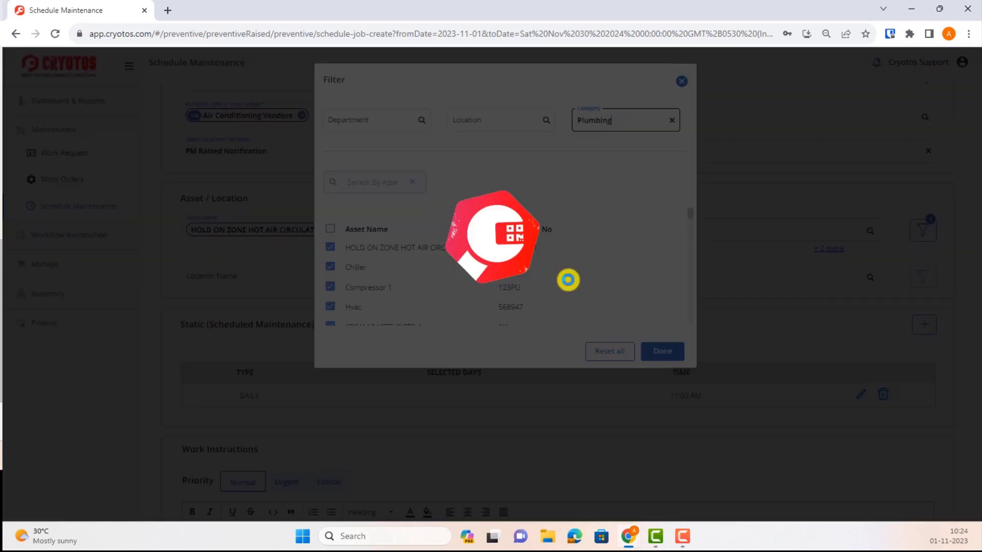
{"action": "scroll", "coordinate": [455, 287], "scroll_direction": "down", "scroll_amount": 3}
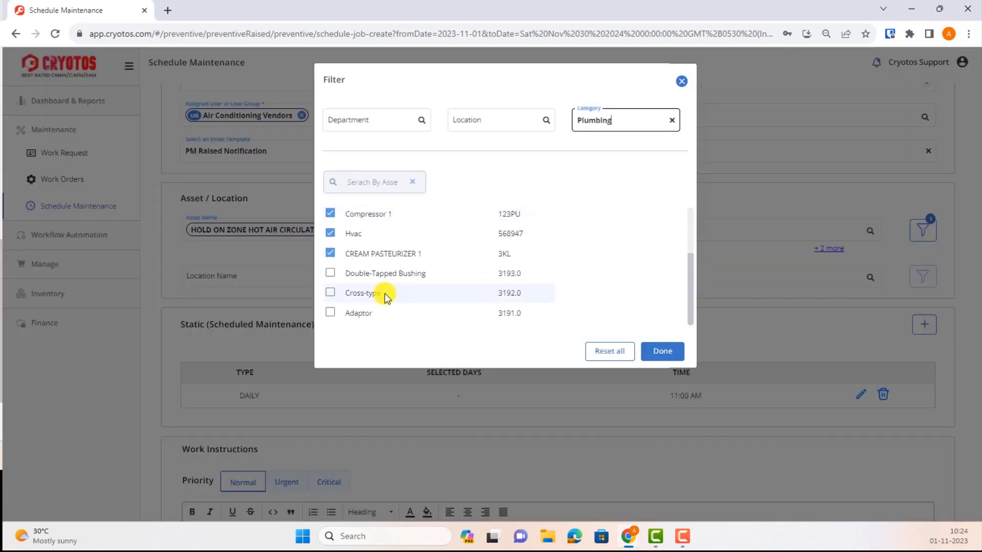
{"action": "scroll", "coordinate": [383, 311], "scroll_direction": "up", "scroll_amount": 2}
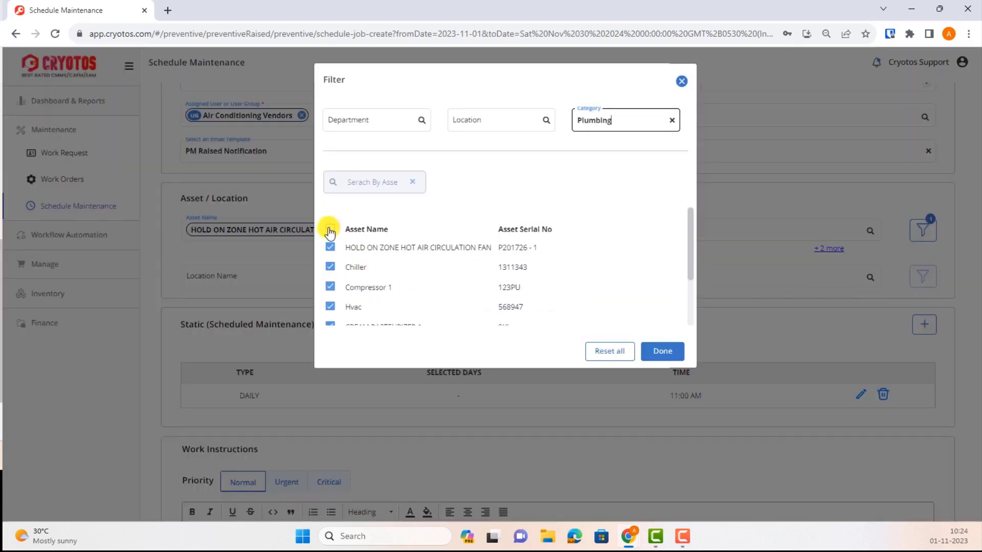
{"action": "left_click", "coordinate": [328, 230]}
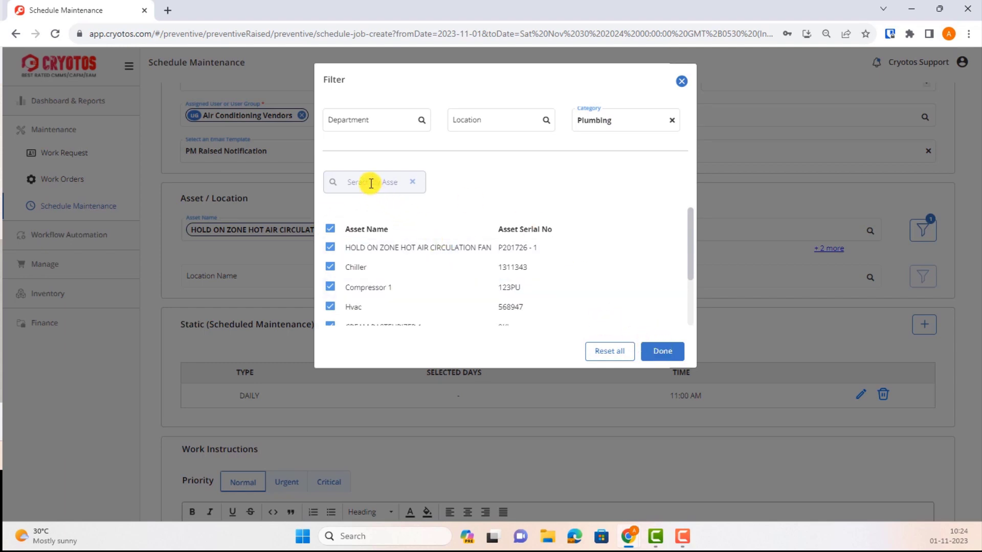
{"action": "left_click", "coordinate": [665, 352]}
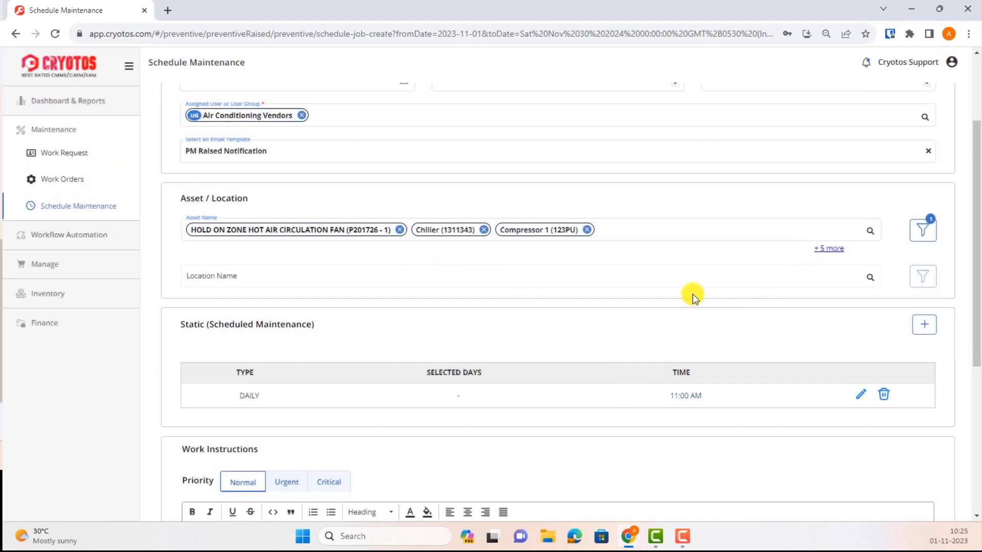
Review the completed form and save the "Air Compressor weekly - SM" scheduled maintenance.
{"action": "scroll", "coordinate": [573, 292], "scroll_direction": "up", "scroll_amount": 3}
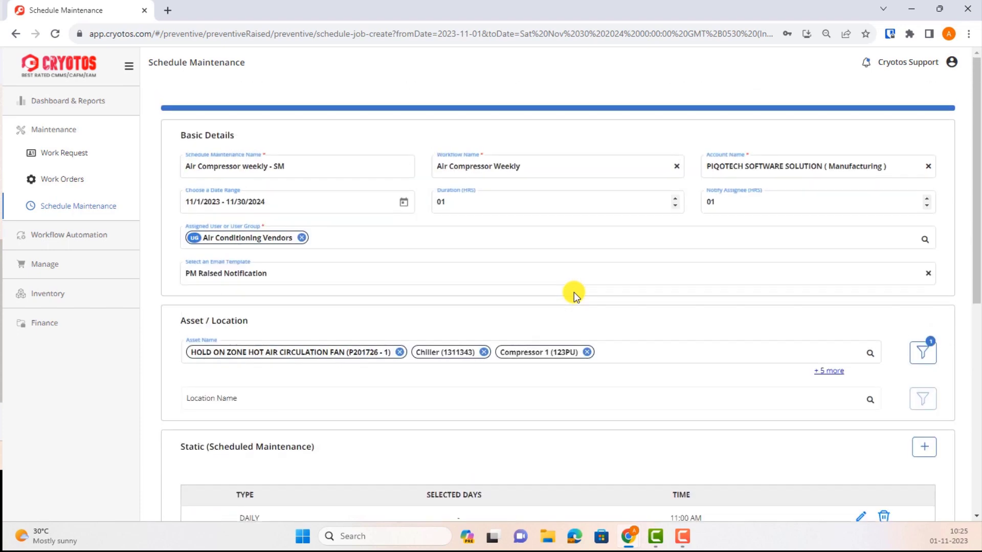
{"action": "scroll", "coordinate": [823, 337], "scroll_direction": "down", "scroll_amount": 8}
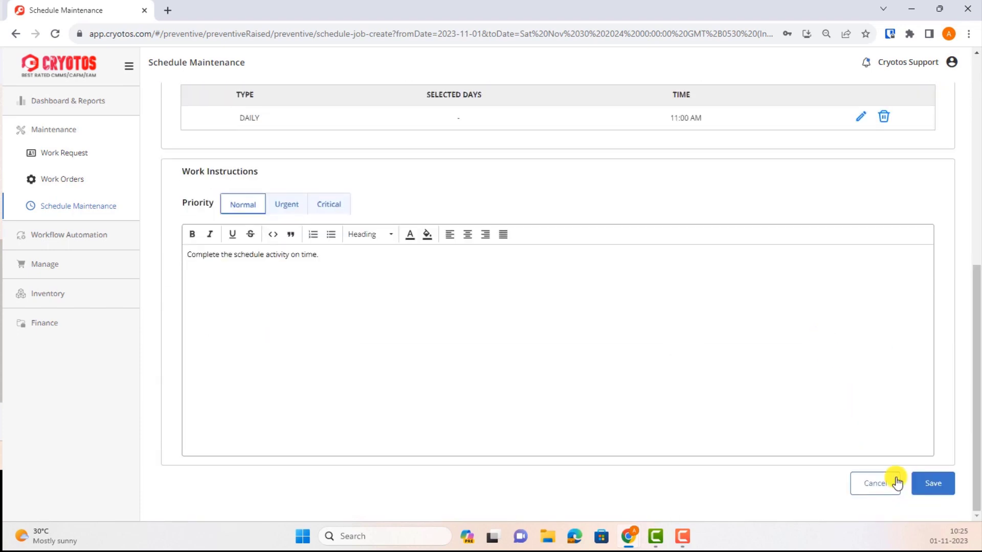
{"action": "left_click", "coordinate": [933, 488]}
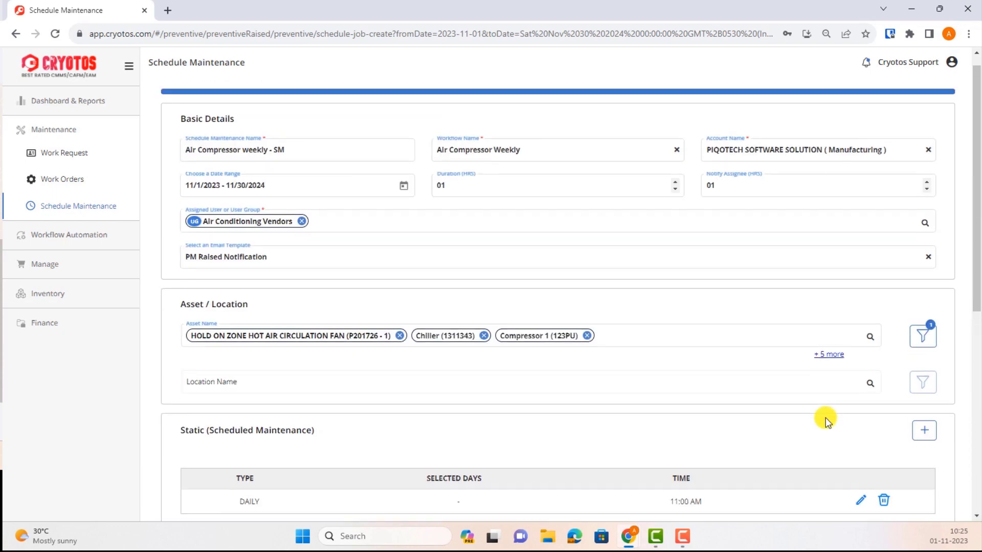
{"action": "scroll", "coordinate": [825, 418], "scroll_direction": "down", "scroll_amount": 8}
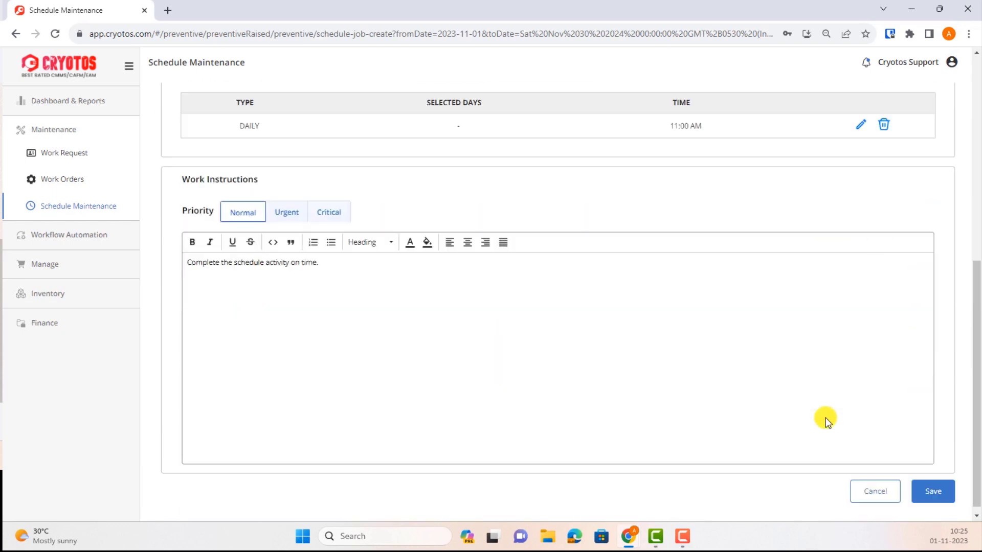
{"action": "left_click", "coordinate": [930, 485]}
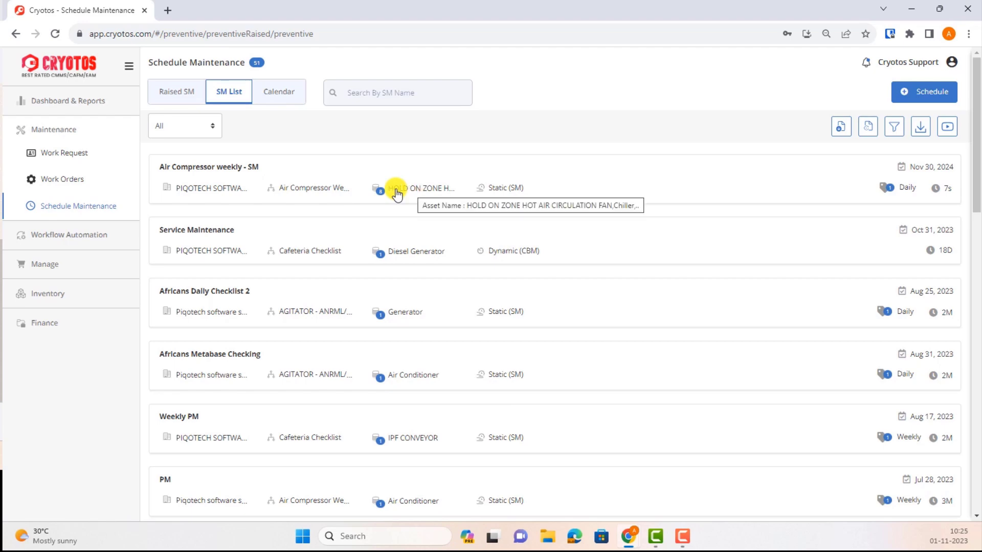
Open "Air Compressor weekly - SM", examine its generated schedule of dates, assignees and assets, and return to the scheduled maintenance list.
{"action": "left_click", "coordinate": [248, 170]}
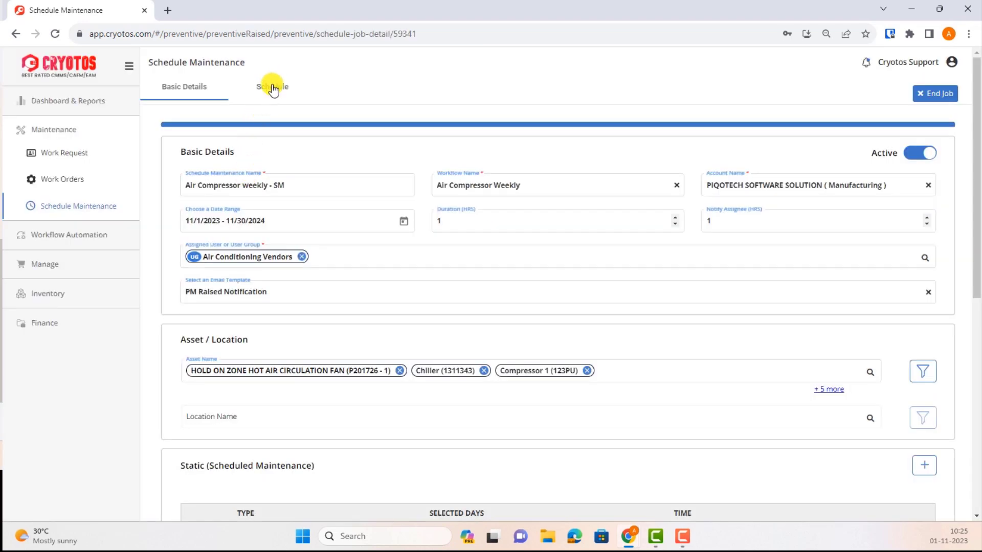
{"action": "left_click", "coordinate": [272, 88]}
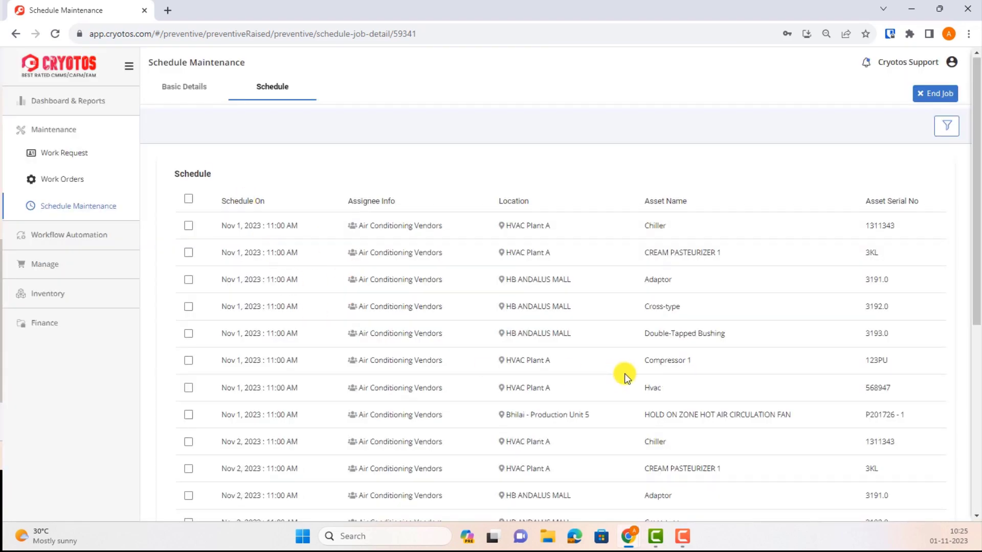
{"action": "scroll", "coordinate": [624, 373], "scroll_direction": "down", "scroll_amount": 6}
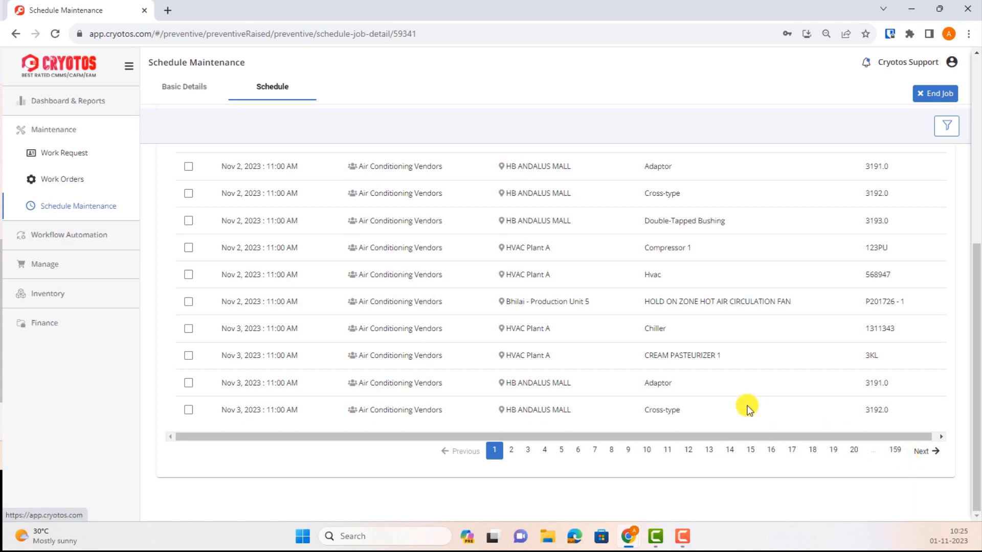
{"action": "left_click", "coordinate": [104, 210]}
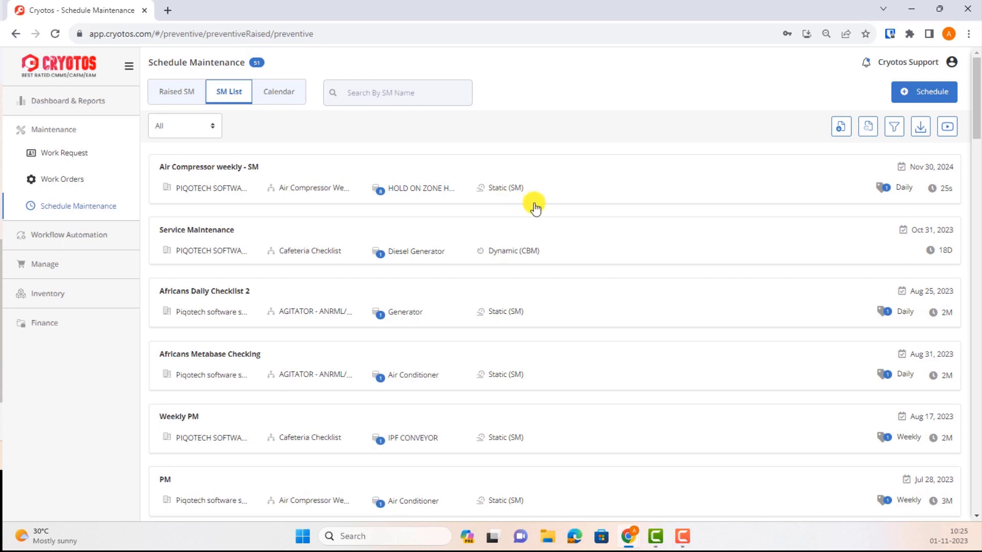
Download the Daily schedule type import template for assets.
{"action": "left_click", "coordinate": [916, 97]}
{"action": "left_click", "coordinate": [838, 133]}
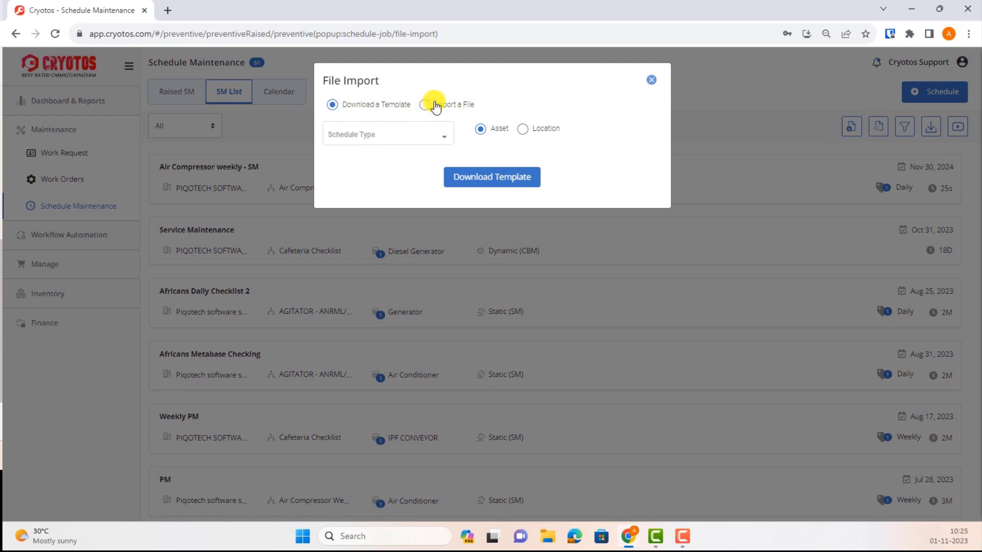
{"action": "left_click", "coordinate": [399, 133]}
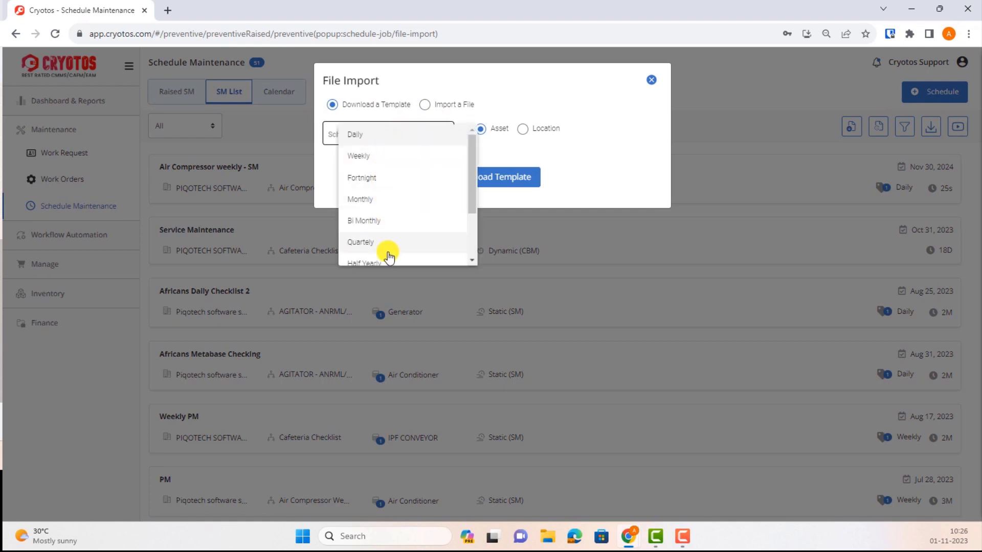
{"action": "left_click", "coordinate": [359, 144]}
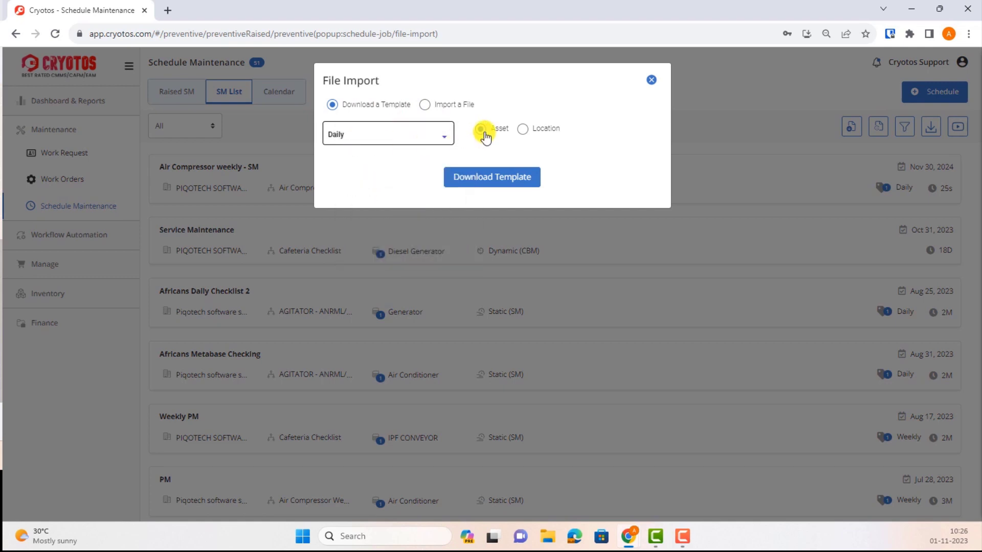
{"action": "left_click", "coordinate": [492, 177]}
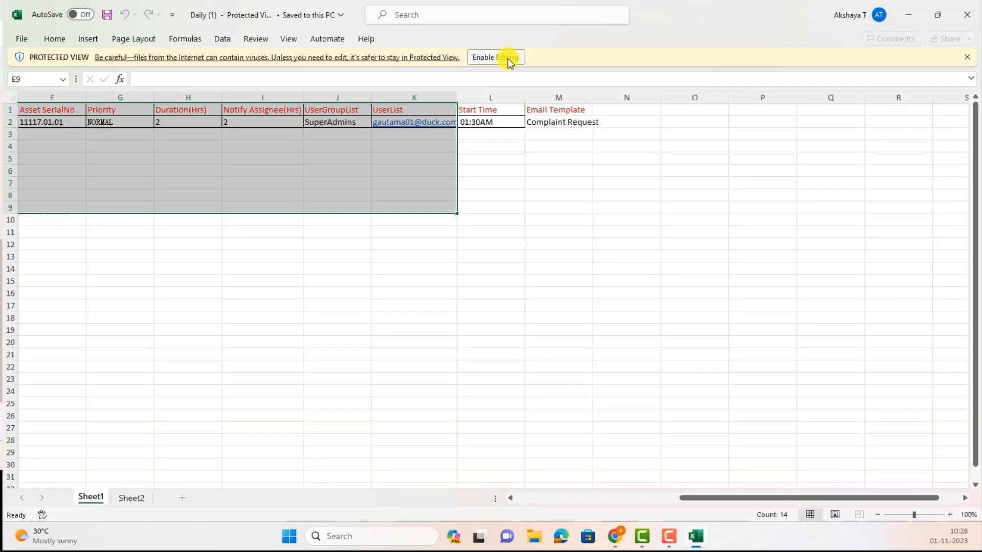
Enable editing of the downloaded Daily template in Excel, review its sample row, and narrow the Name column to about 18.71.
{"action": "left_click", "coordinate": [507, 58]}
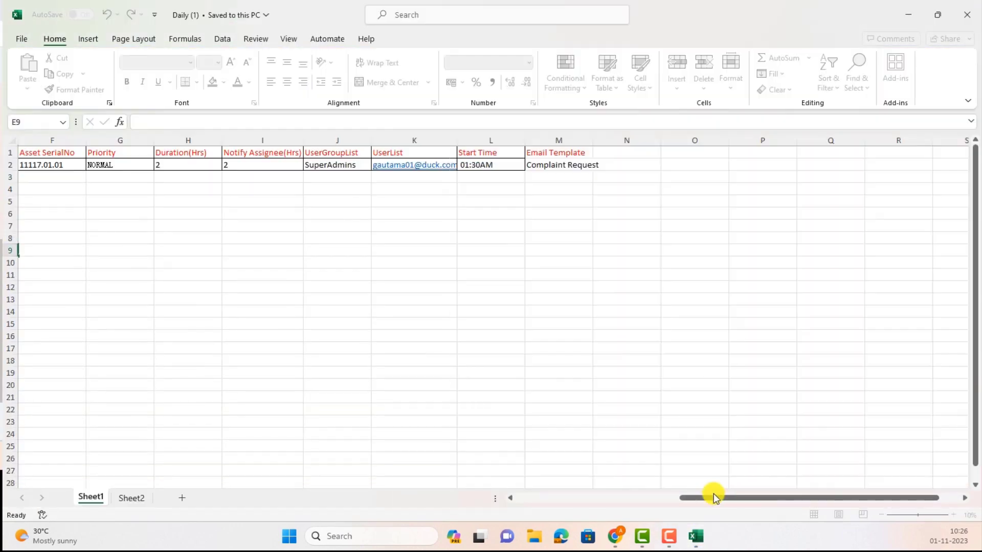
{"action": "left_click_drag", "start_coordinate": [697, 497], "coordinate": [499, 499]}
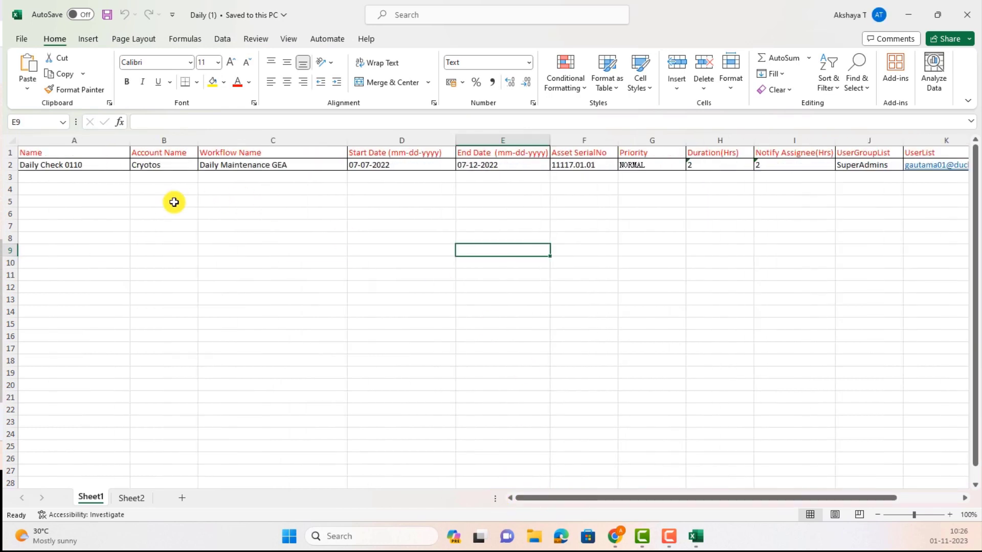
{"action": "left_click", "coordinate": [66, 178]}
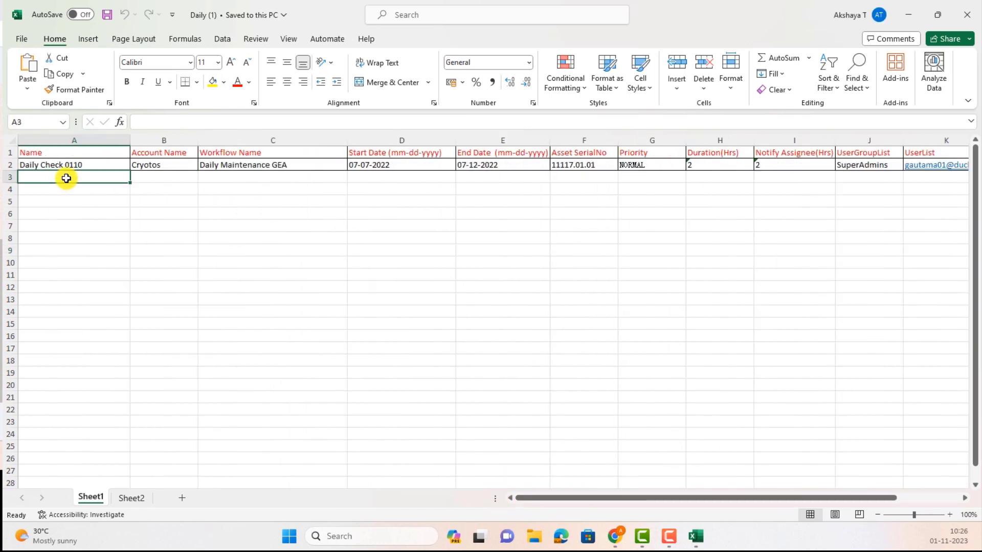
{"action": "left_click", "coordinate": [66, 165]}
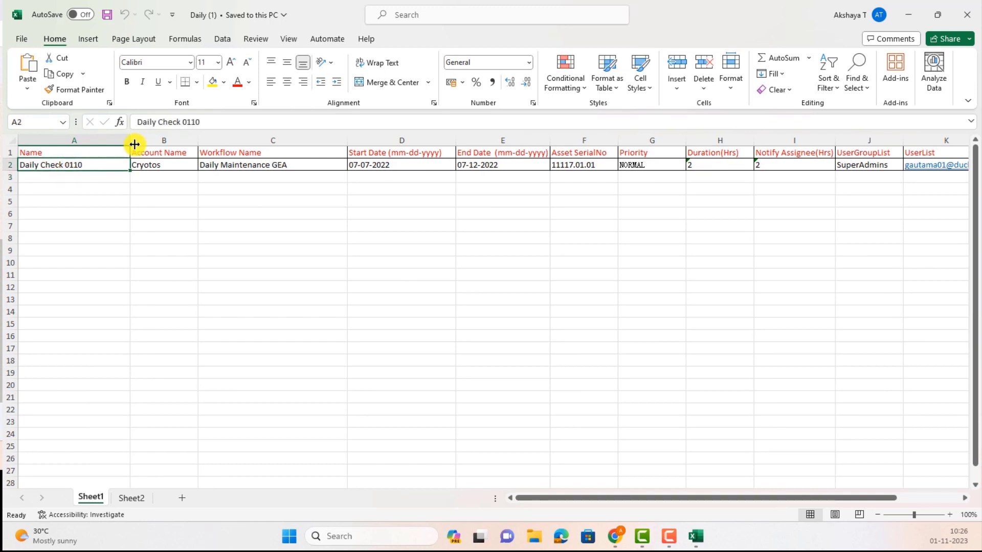
{"action": "left_click", "coordinate": [148, 167]}
{"action": "left_click_drag", "start_coordinate": [128, 137], "coordinate": [100, 138]}
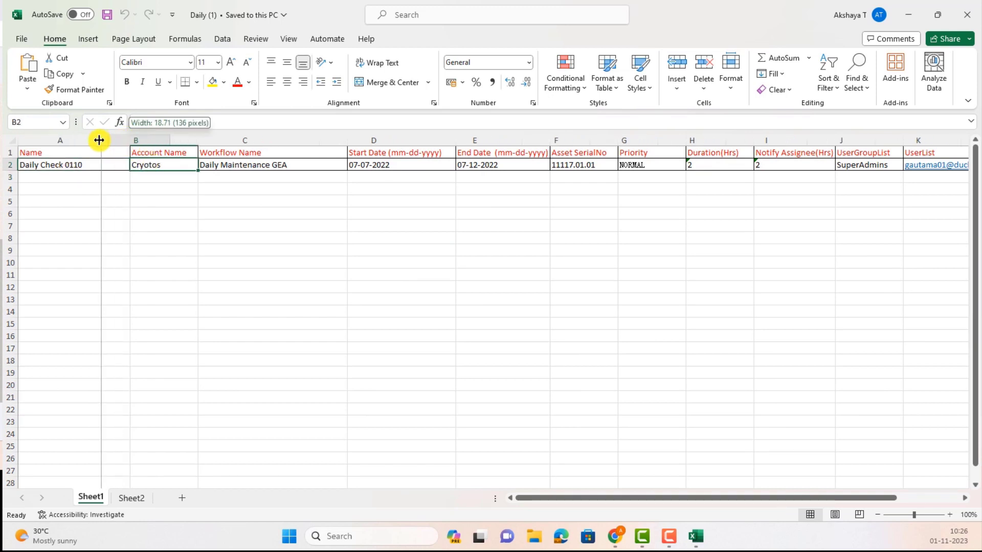
{"action": "left_click", "coordinate": [223, 165]}
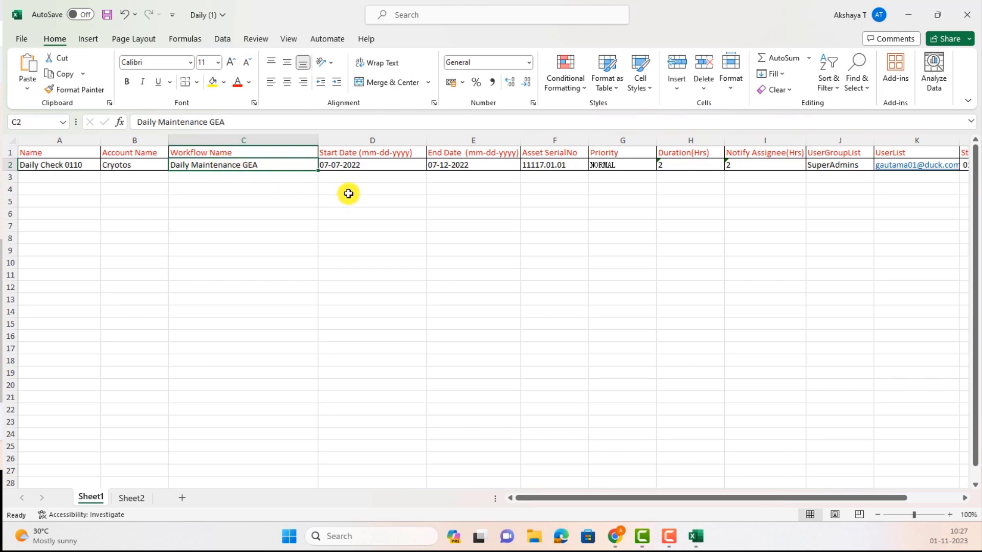
Examine the Daily template's sample row from Start Date through Priority, Duration, UserGroupList and Start Time to Email Template.
{"action": "left_click", "coordinate": [368, 164]}
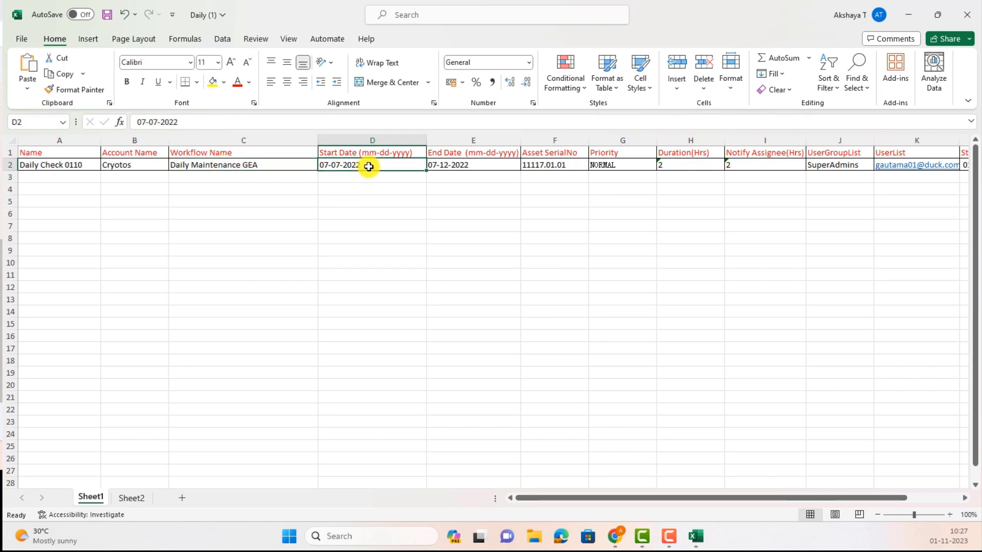
{"action": "left_click", "coordinate": [478, 166]}
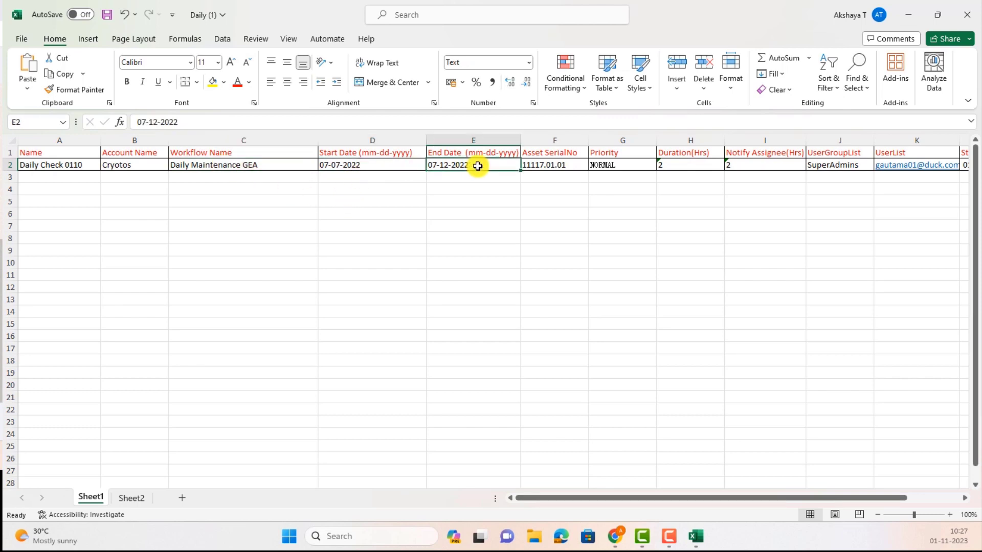
{"action": "left_click", "coordinate": [578, 166]}
{"action": "left_click", "coordinate": [606, 166]}
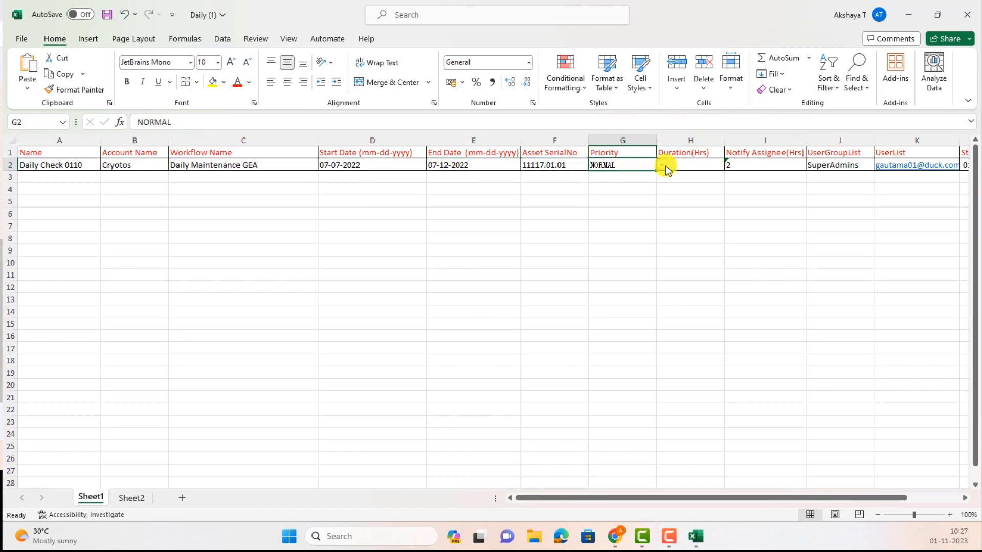
{"action": "left_click", "coordinate": [686, 165]}
{"action": "key", "text": "Tab"}
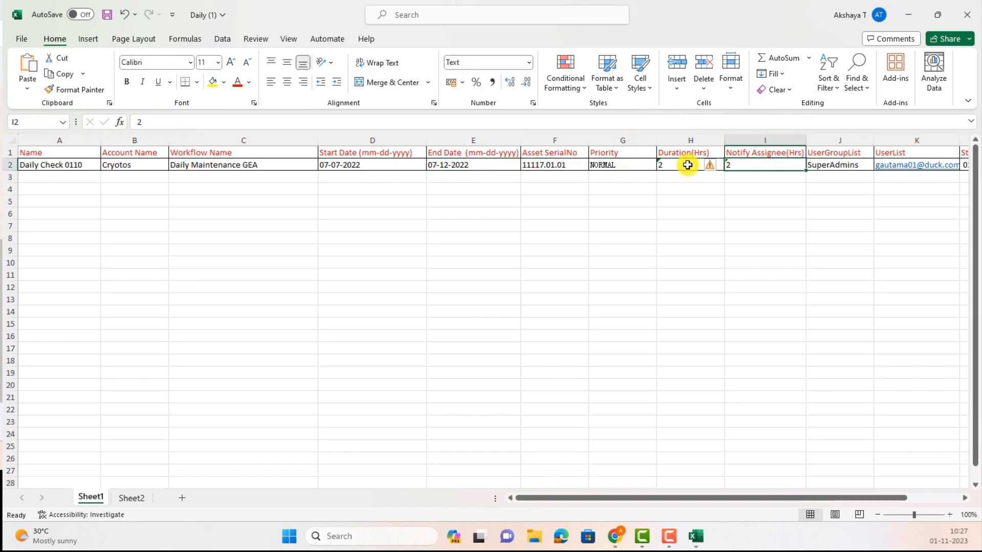
{"action": "key", "text": "Tab"}
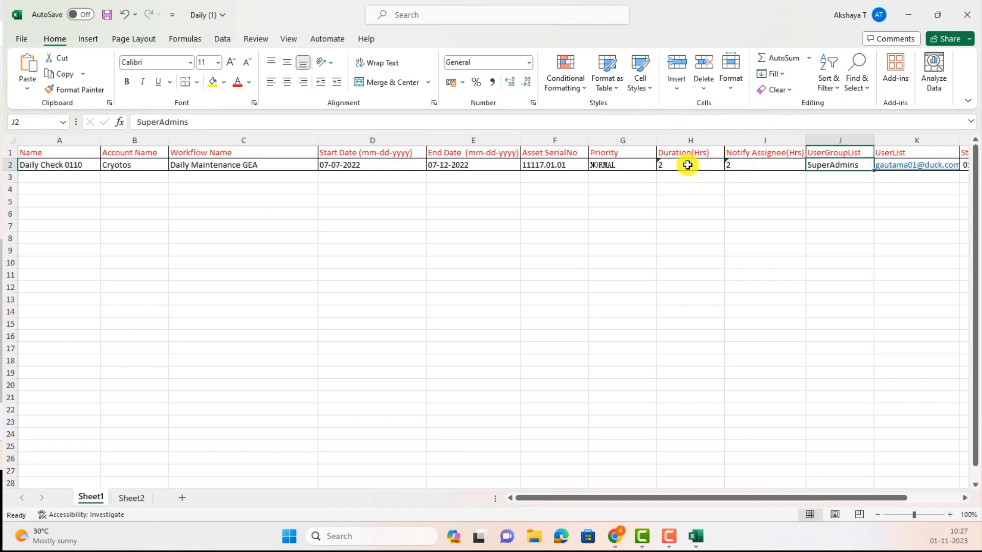
{"action": "key", "text": "Tab"}
{"action": "key", "text": "Tab"}
{"action": "key", "text": "Tab"}
{"action": "key", "text": "Tab"}
{"action": "key", "text": "Tab"}
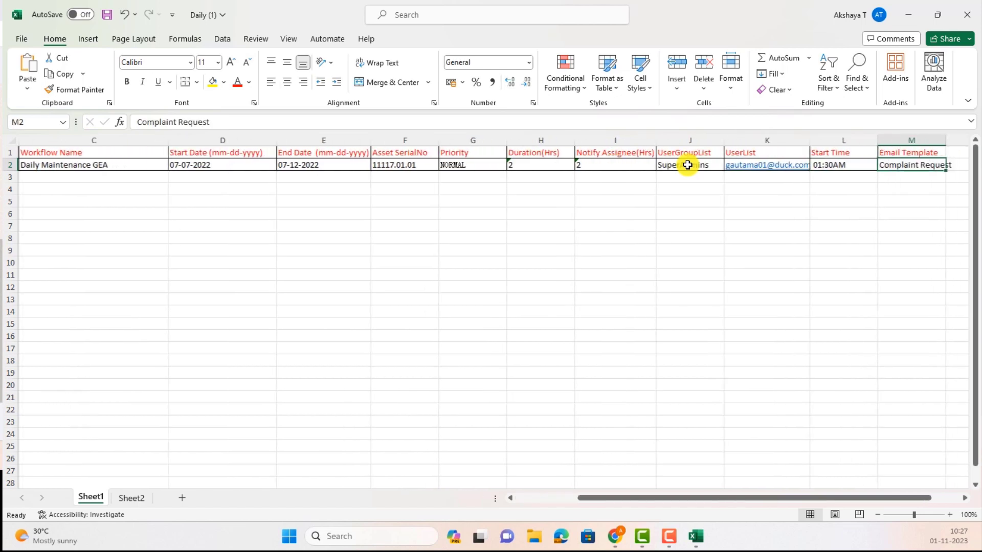
{"action": "left_click", "coordinate": [687, 165]}
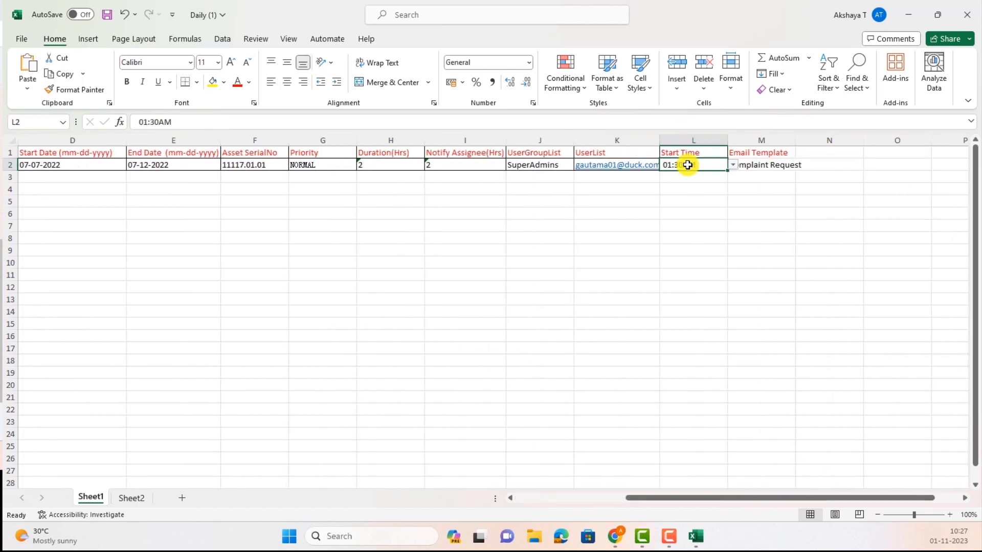
{"action": "left_click", "coordinate": [718, 205]}
{"action": "left_click", "coordinate": [760, 165]}
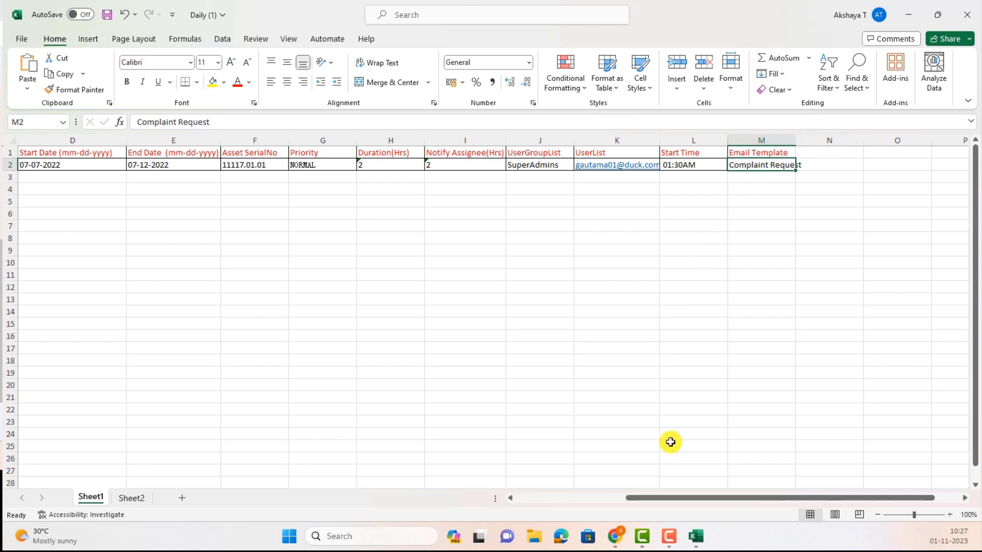
Switch to Cryotos in the browser, check the Import a File options of the File Import dialog, and close it.
{"action": "mouse_move", "coordinate": [614, 535]}
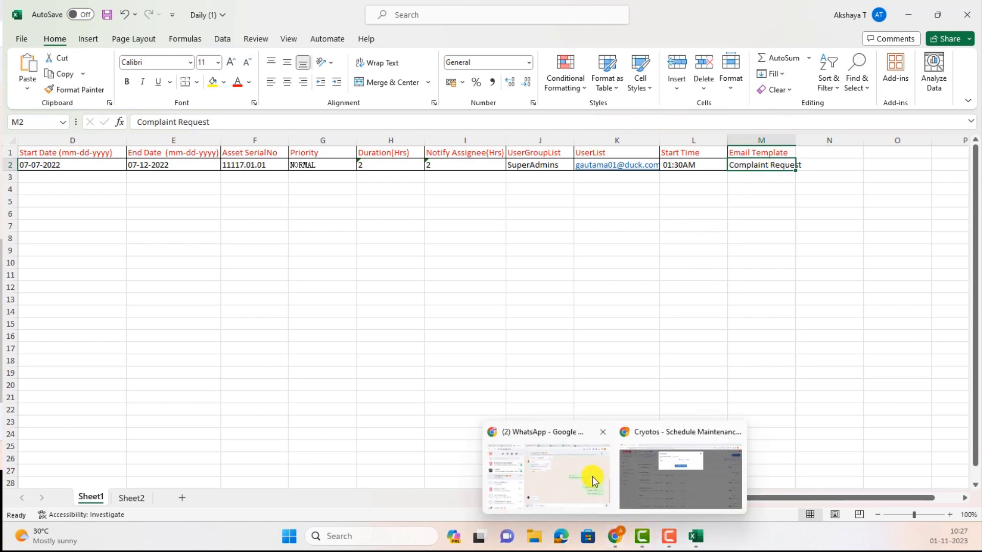
{"action": "left_click", "coordinate": [646, 465]}
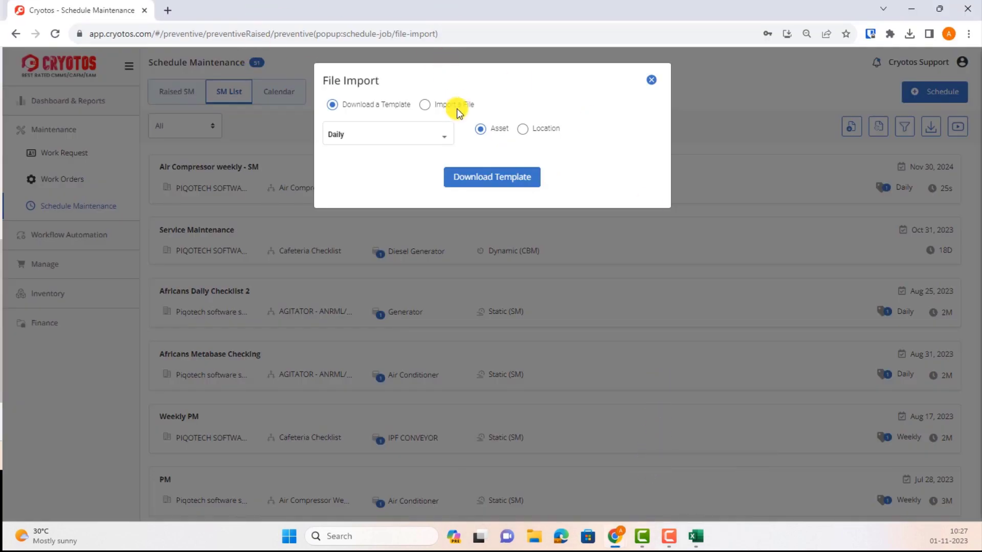
{"action": "left_click", "coordinate": [423, 106]}
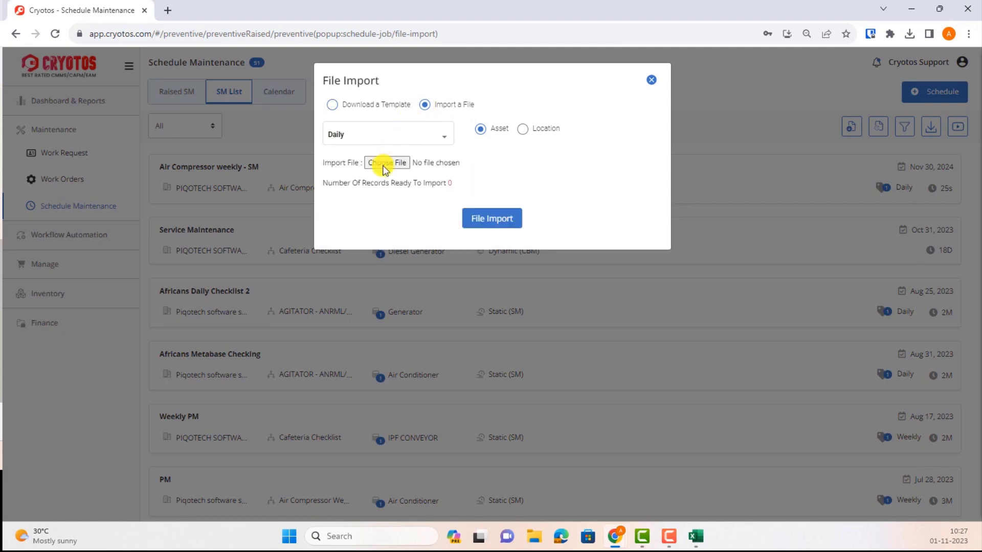
{"action": "left_click", "coordinate": [651, 83]}
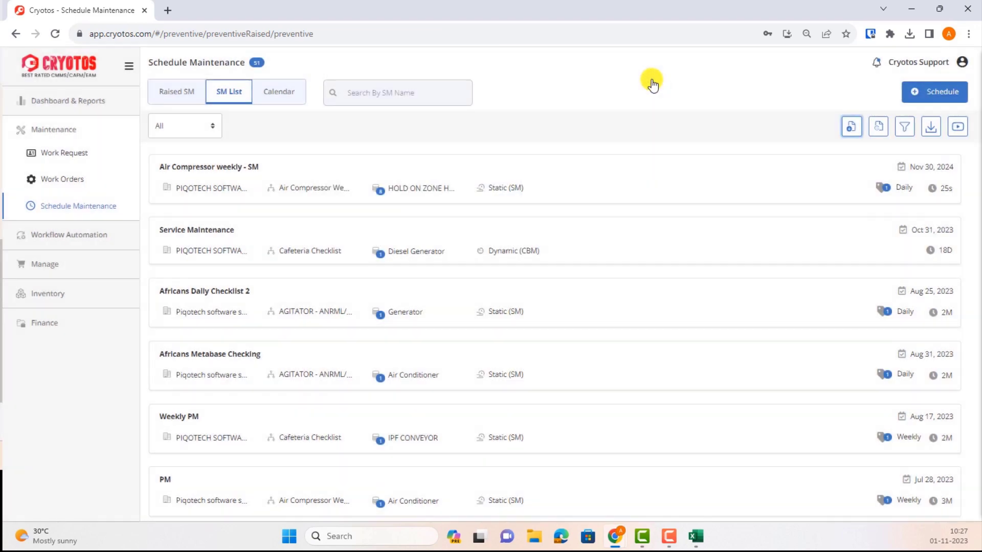
View the file import history, return to the scheduled maintenance list, and check its available filter fields.
{"action": "left_click", "coordinate": [870, 128]}
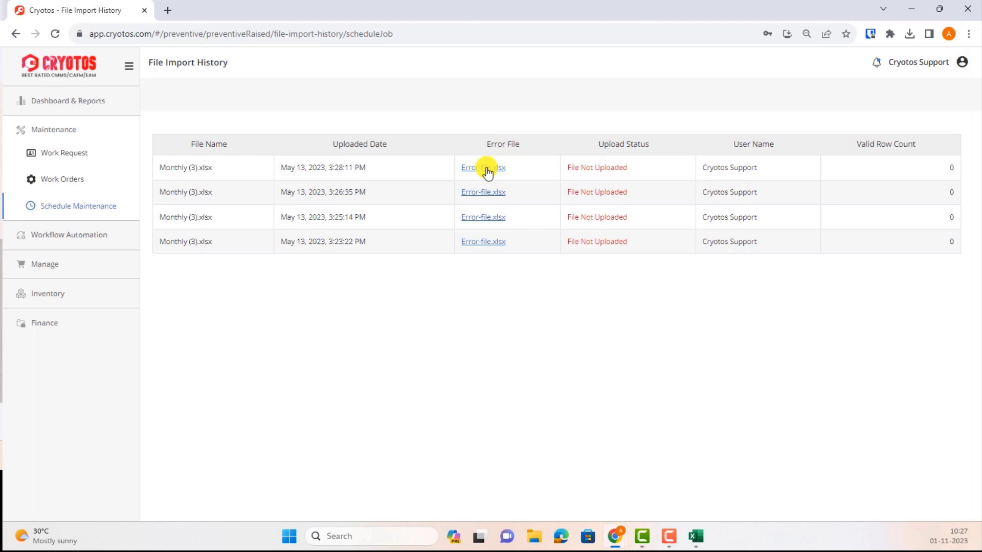
{"action": "left_click", "coordinate": [108, 207]}
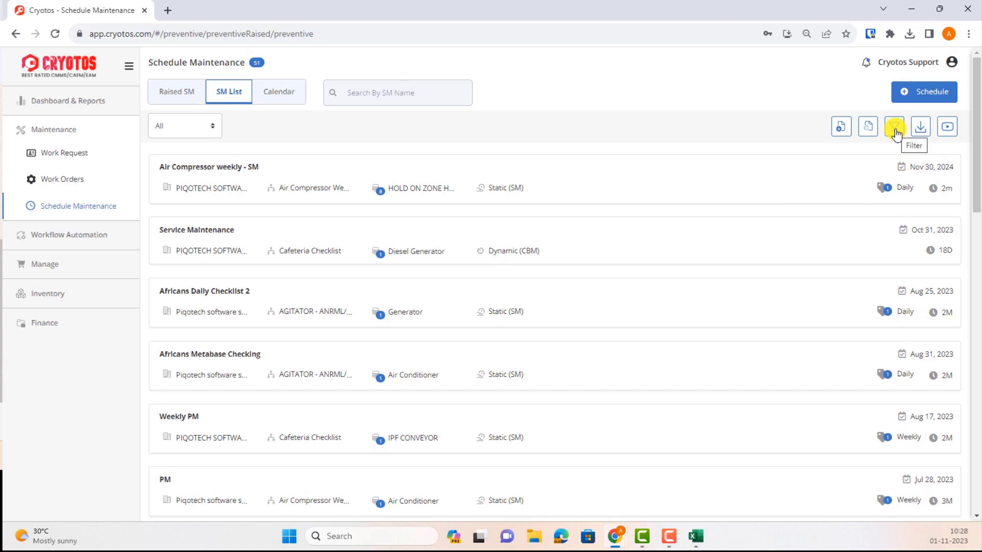
{"action": "left_click", "coordinate": [895, 130]}
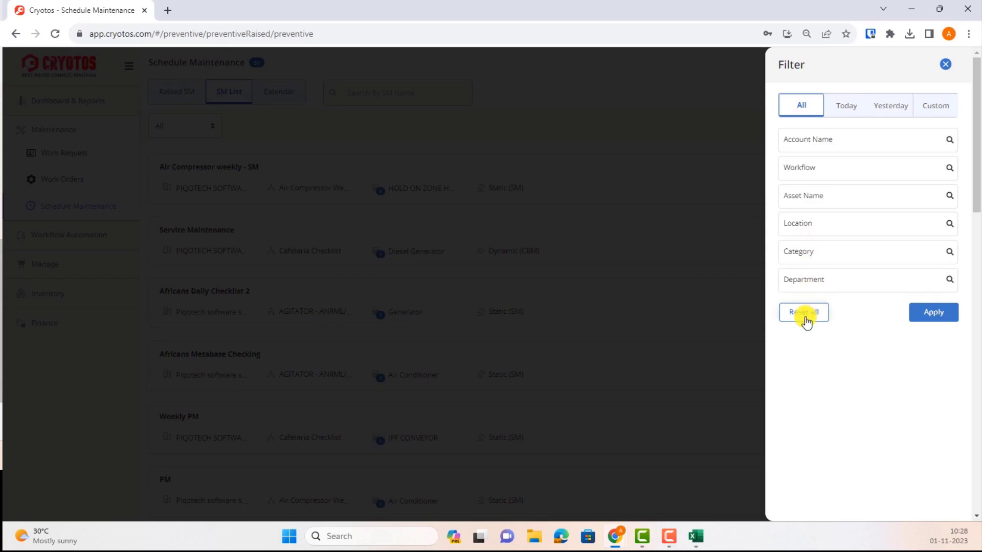
{"action": "left_click", "coordinate": [945, 64]}
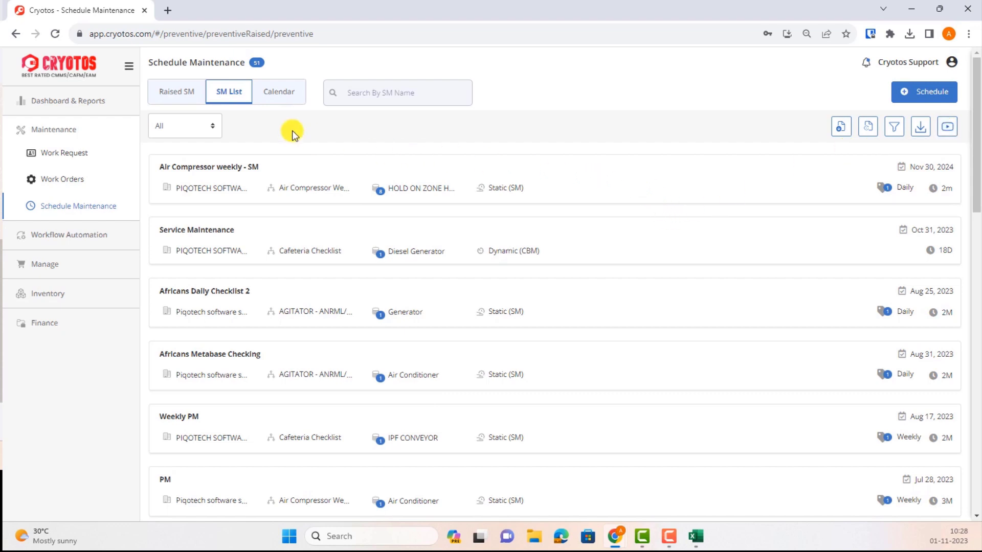
View the scheduled maintenance list by type as Static (SM) and Dynamic (CBM), and return it to All.
{"action": "left_click", "coordinate": [170, 130]}
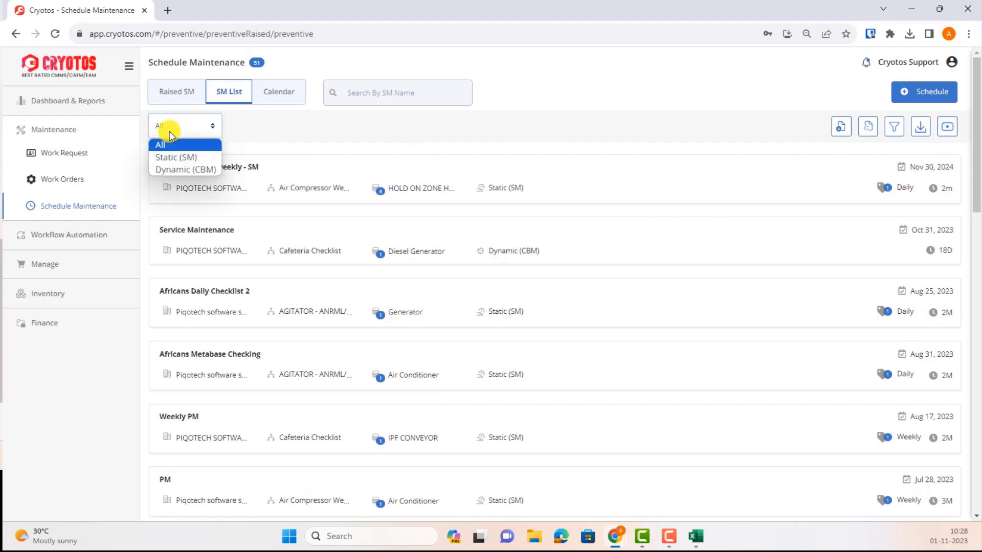
{"action": "left_click", "coordinate": [168, 158]}
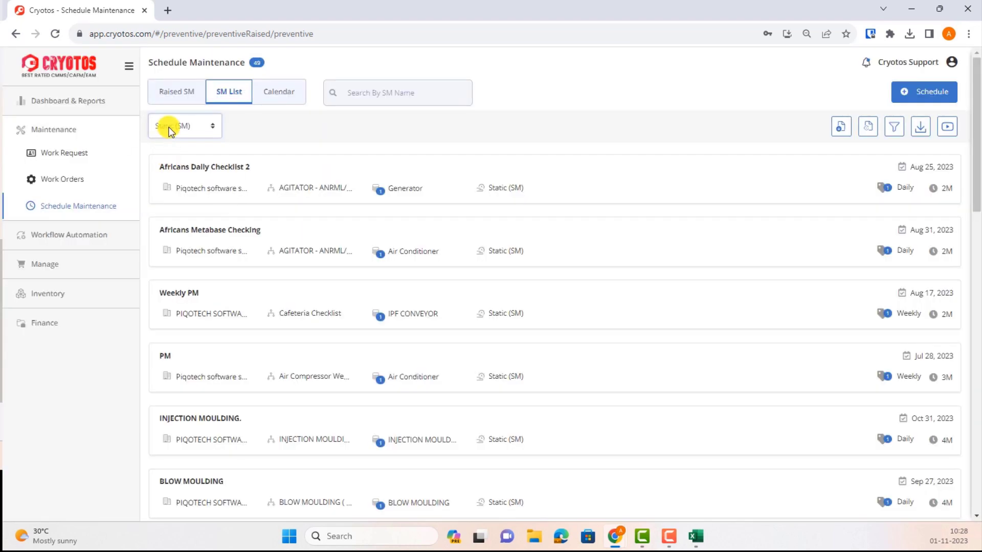
{"action": "left_click", "coordinate": [171, 131]}
{"action": "left_click", "coordinate": [173, 171]}
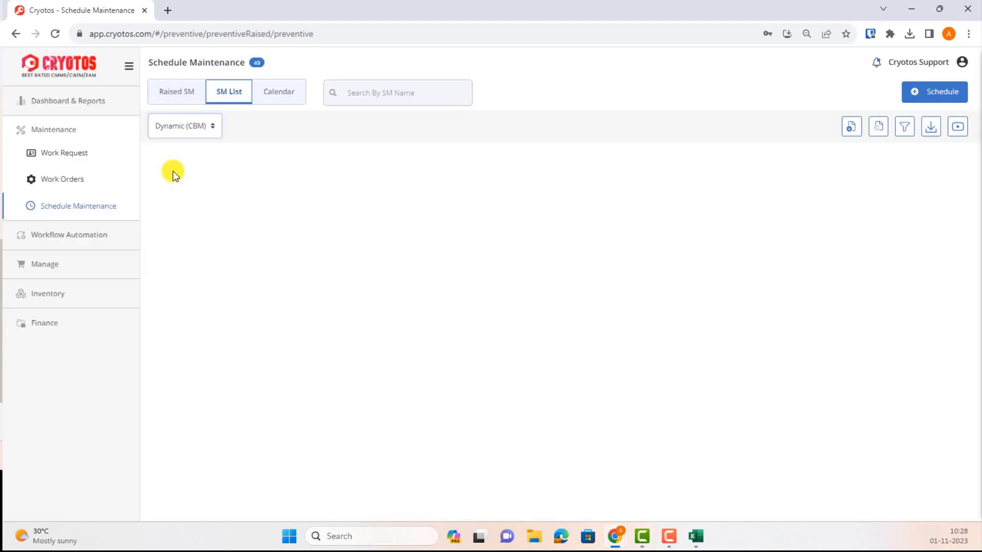
{"action": "left_click", "coordinate": [176, 130]}
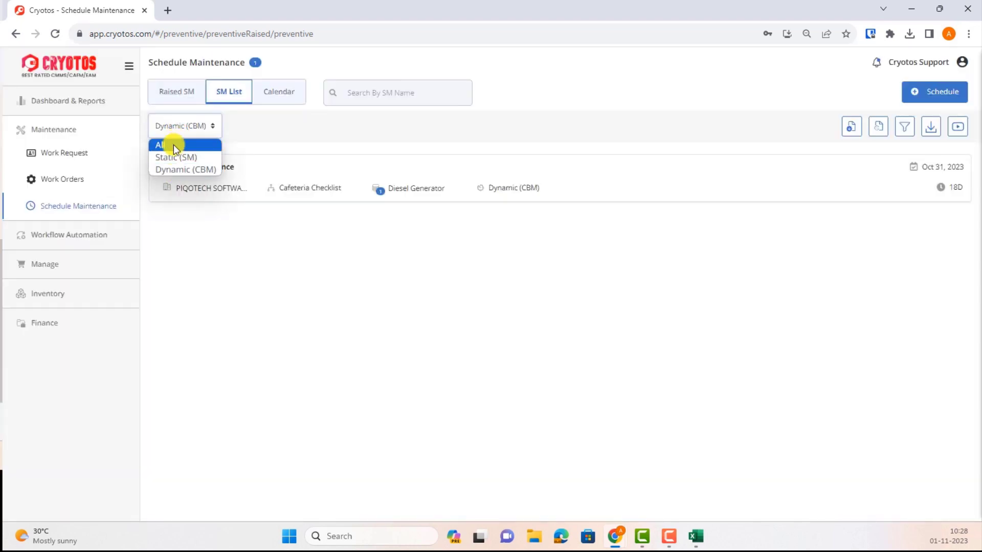
{"action": "left_click", "coordinate": [170, 145]}
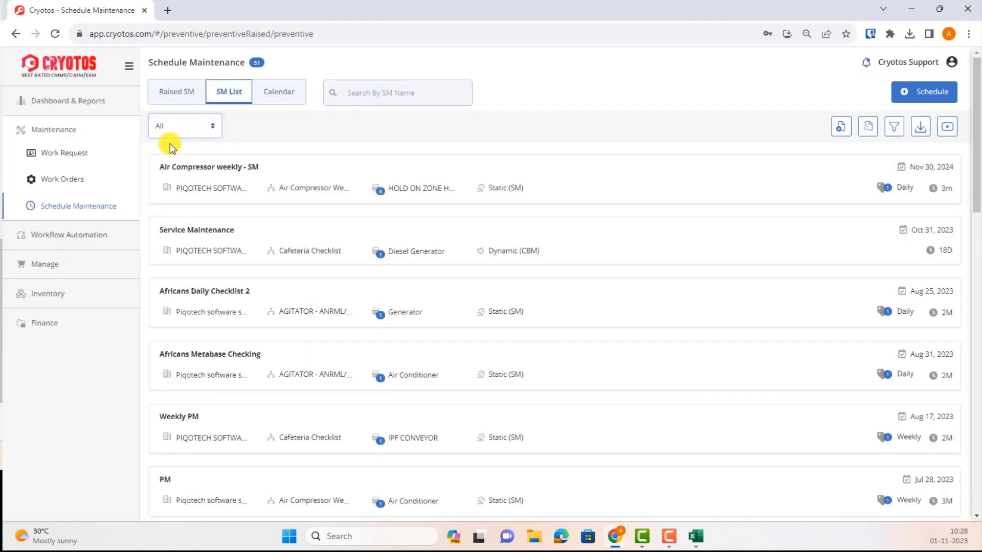
Review the November 2023 maintenance calendar, display it as a list, and download the month's schedules.
{"action": "left_click", "coordinate": [275, 99]}
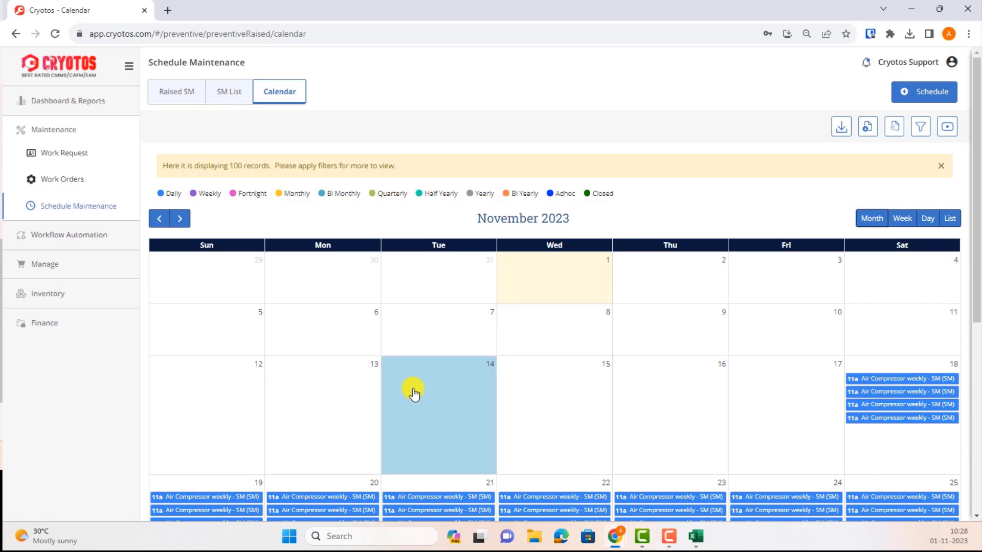
{"action": "scroll", "coordinate": [412, 390], "scroll_direction": "down", "scroll_amount": 2}
{"action": "scroll", "coordinate": [412, 392], "scroll_direction": "down", "scroll_amount": 4}
{"action": "scroll", "coordinate": [409, 390], "scroll_direction": "up", "scroll_amount": 6}
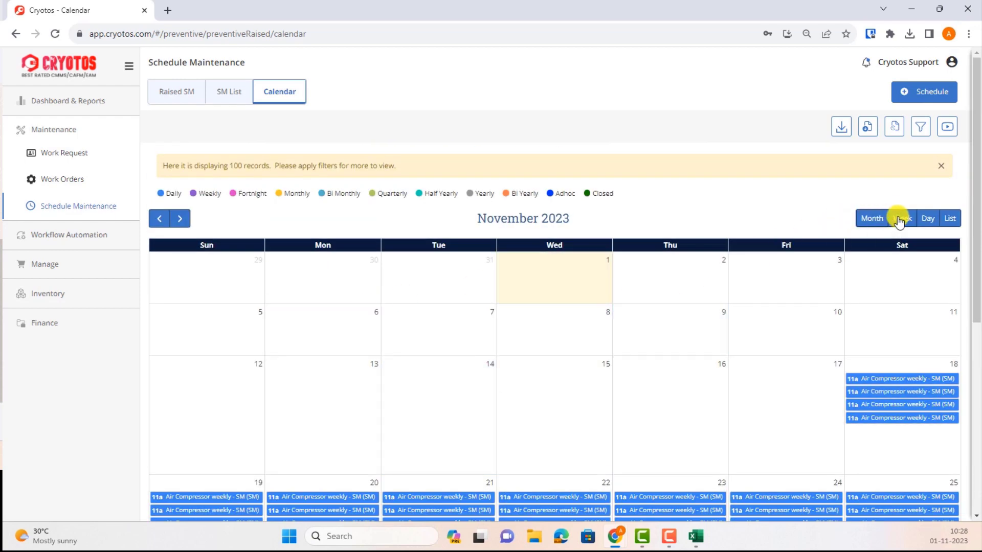
{"action": "left_click", "coordinate": [949, 218]}
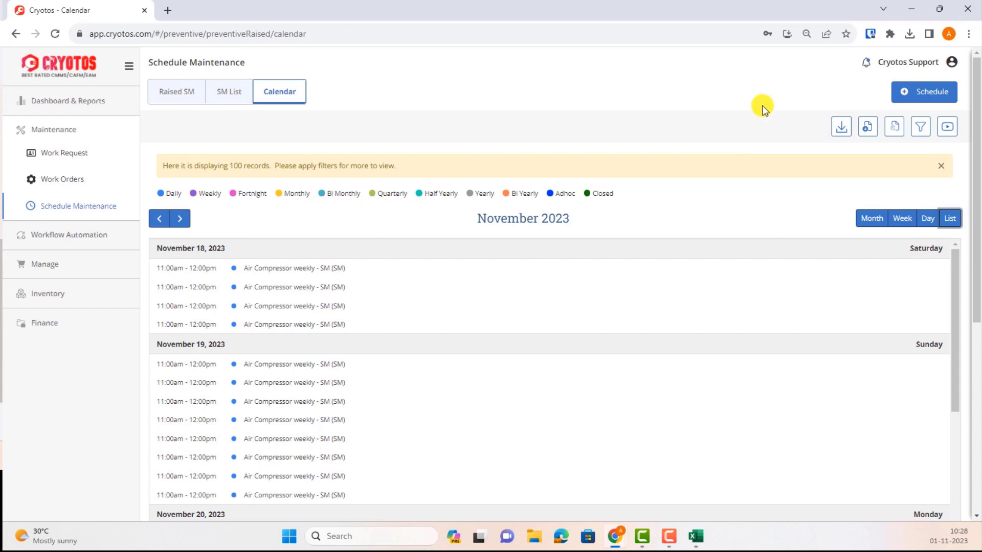
{"action": "left_click", "coordinate": [840, 131]}
Filter the maintenance calendar by the Facility Managers user group.
{"action": "left_click", "coordinate": [921, 131]}
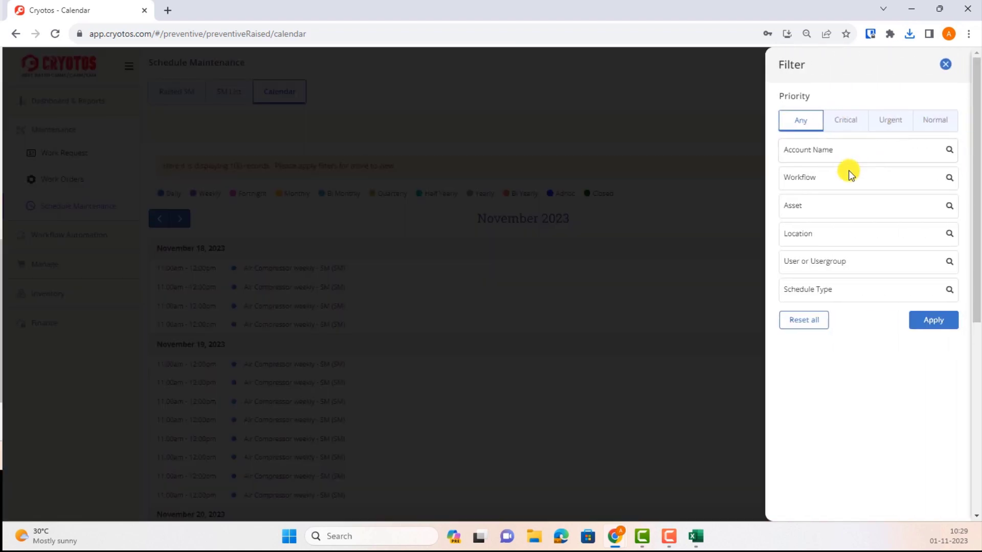
{"action": "left_click", "coordinate": [813, 263]}
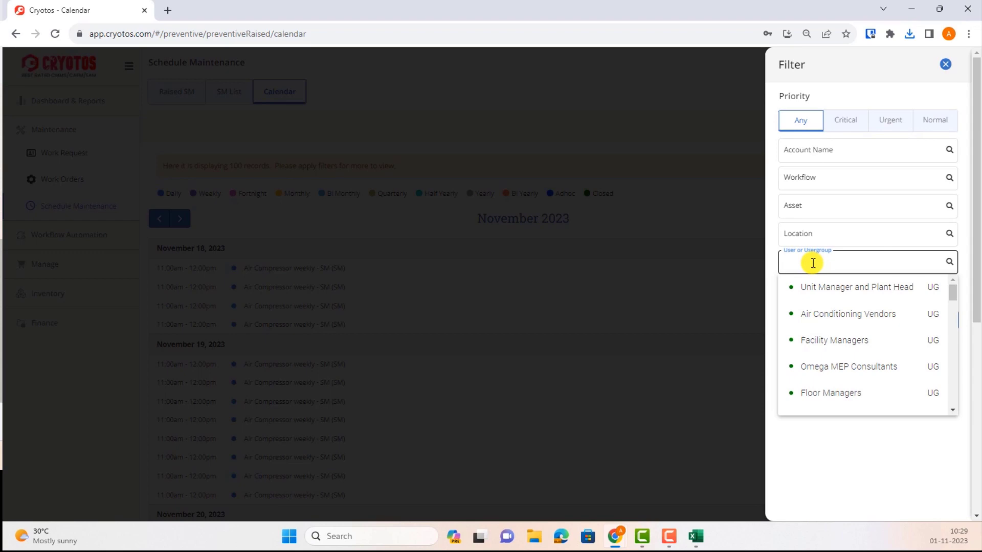
{"action": "left_click", "coordinate": [832, 342]}
{"action": "left_click", "coordinate": [931, 323]}
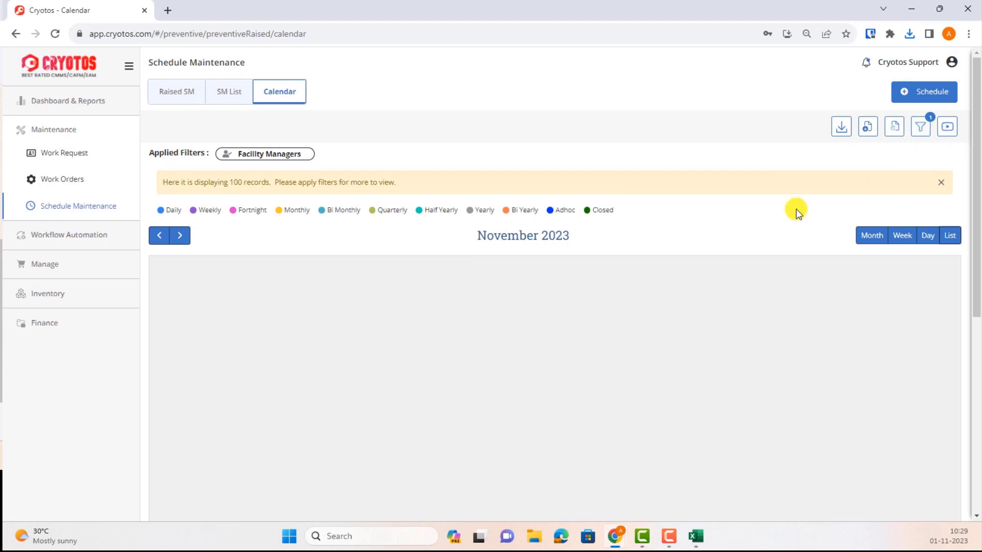
Choose HVAC Plant A as the calendar filter's location, and reset all calendar filters.
{"action": "left_click", "coordinate": [918, 128]}
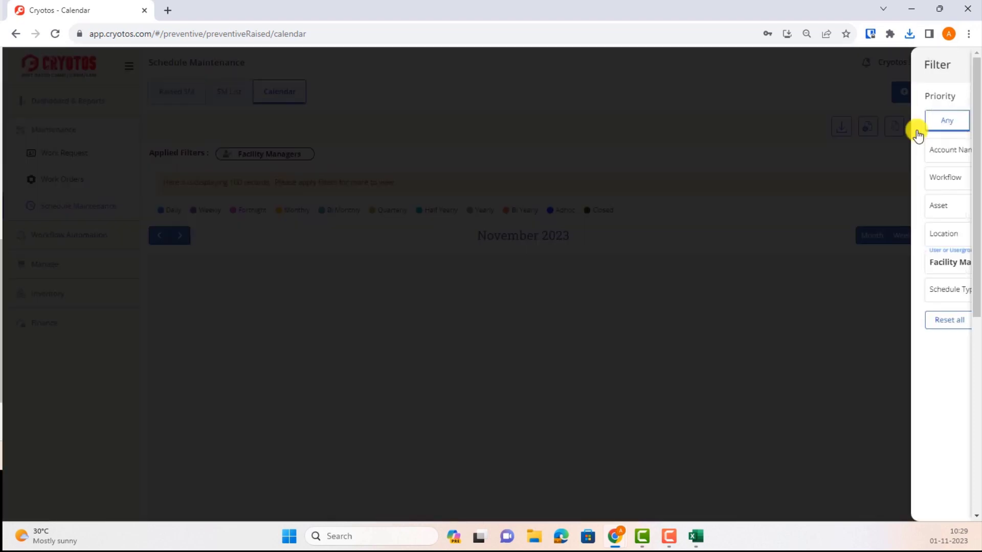
{"action": "left_click", "coordinate": [957, 266]}
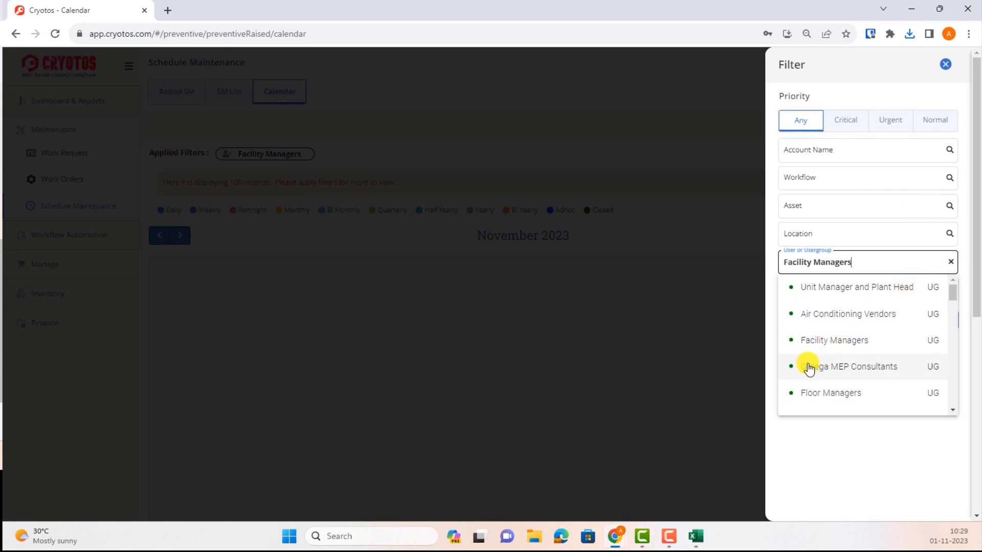
{"action": "left_click", "coordinate": [770, 323]}
{"action": "left_click", "coordinate": [815, 234]}
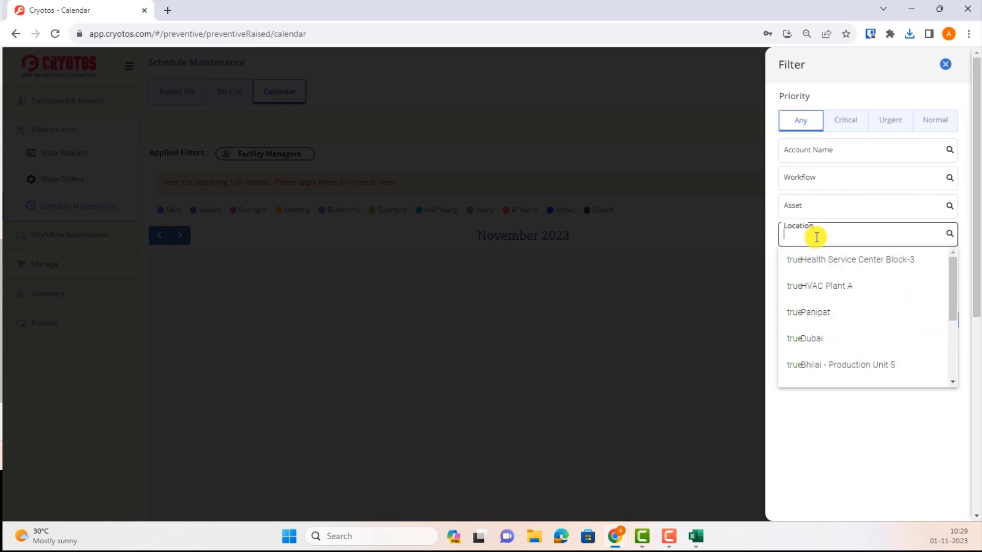
{"action": "left_click", "coordinate": [823, 290]}
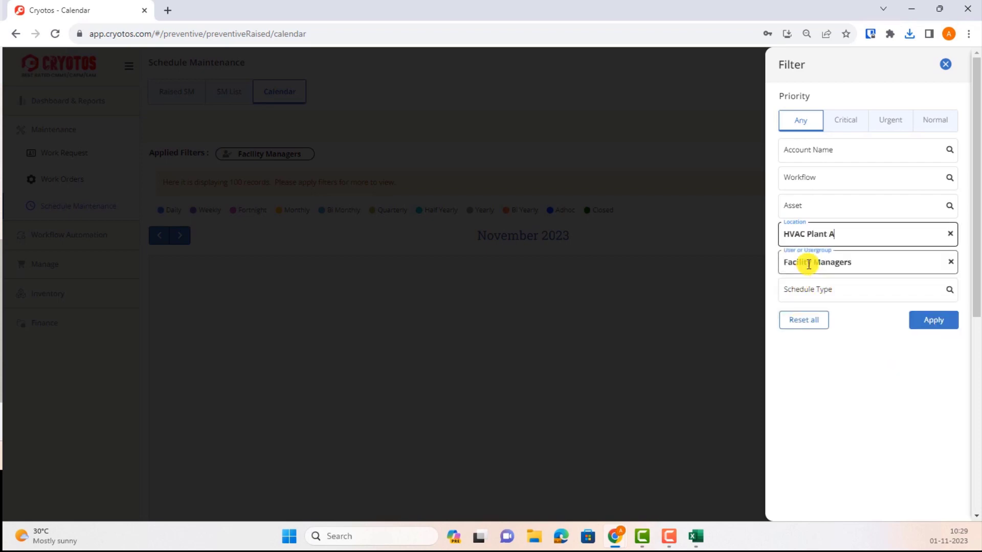
{"action": "left_click", "coordinate": [949, 262]}
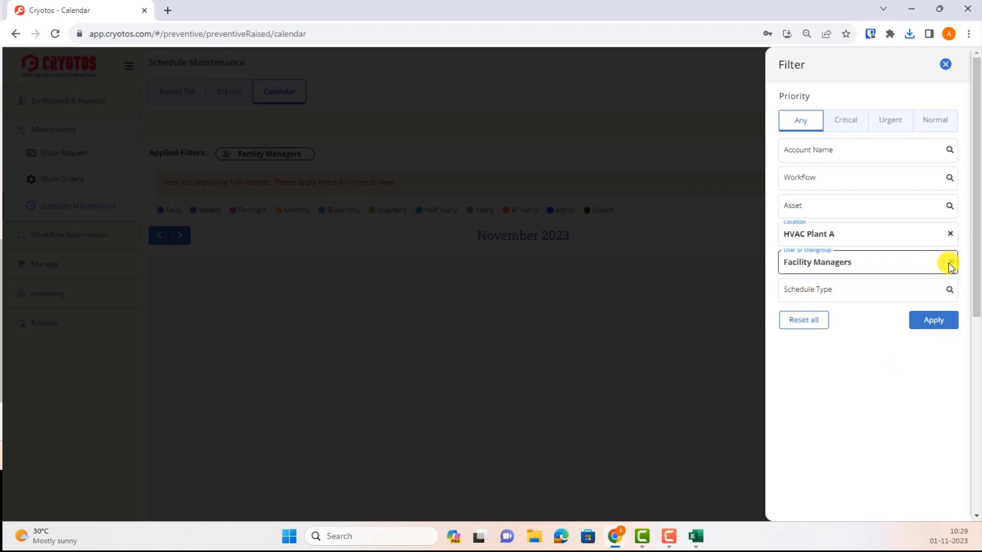
{"action": "left_click", "coordinate": [771, 281]}
{"action": "left_click", "coordinate": [800, 326]}
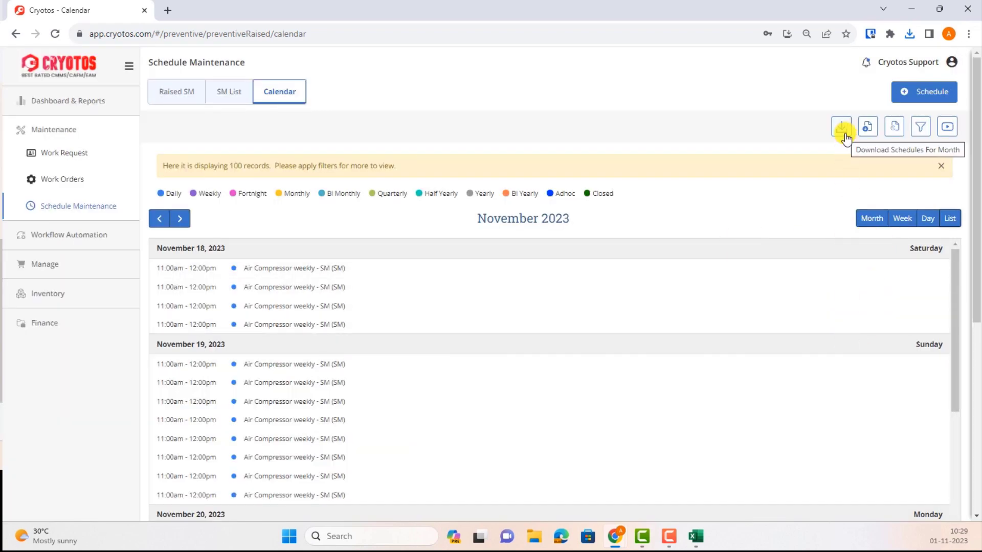
Check the File Import dialog from the calendar page and close it without importing.
{"action": "left_click", "coordinate": [869, 130]}
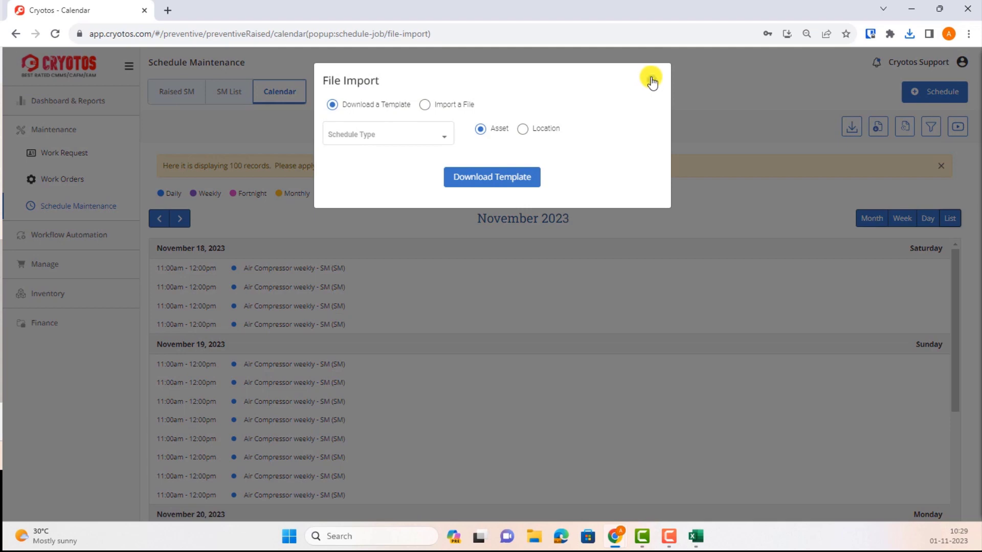
{"action": "left_click", "coordinate": [652, 82]}
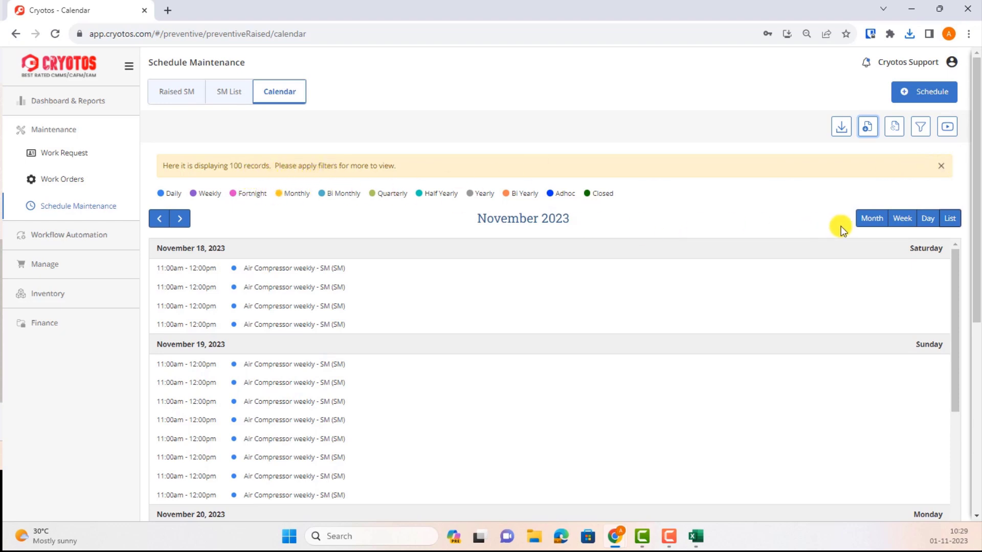
In the calendar's month view, examine the details of a 30 November "Air Compressor weekly - SM" entry, and return to the SM list.
{"action": "left_click", "coordinate": [876, 223]}
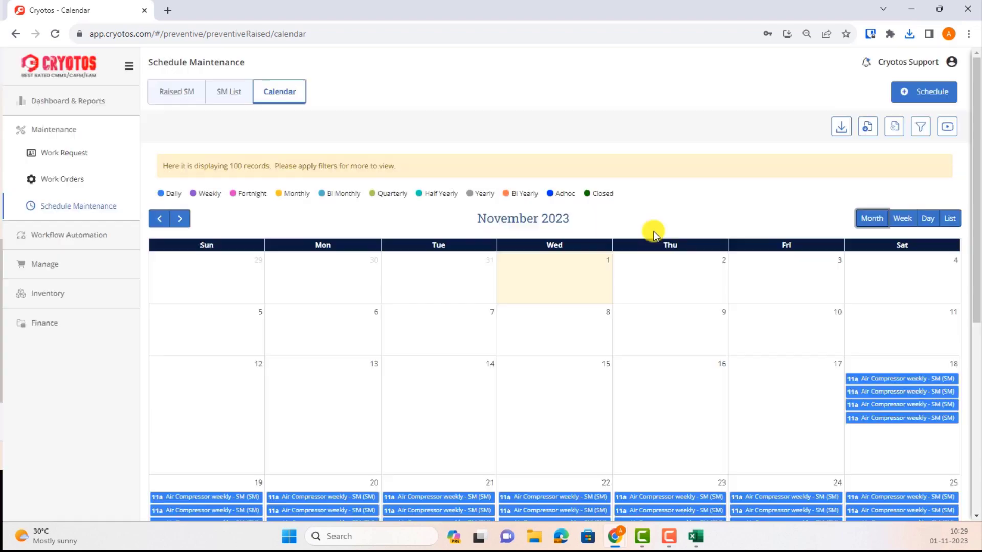
{"action": "left_click", "coordinate": [679, 330]}
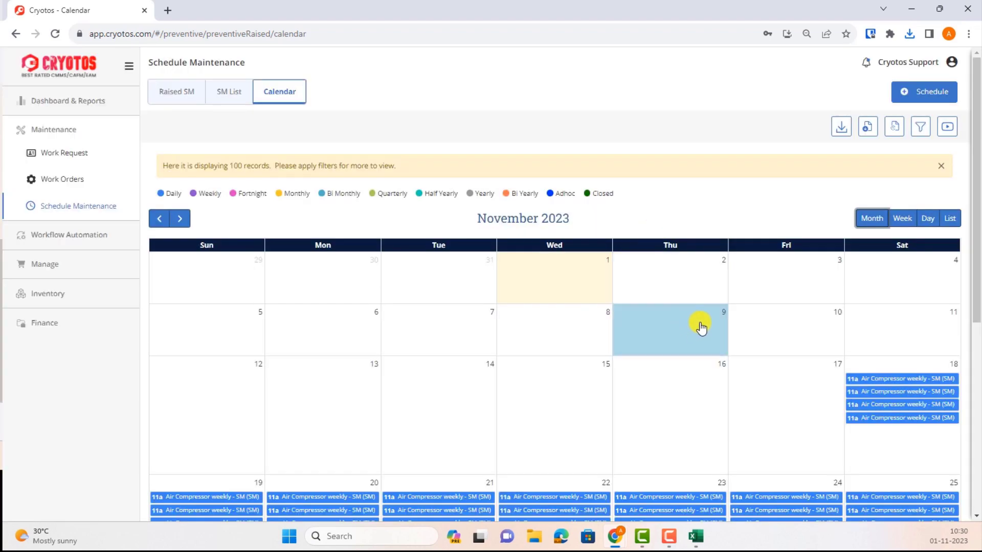
{"action": "scroll", "coordinate": [700, 327], "scroll_direction": "down", "scroll_amount": 6}
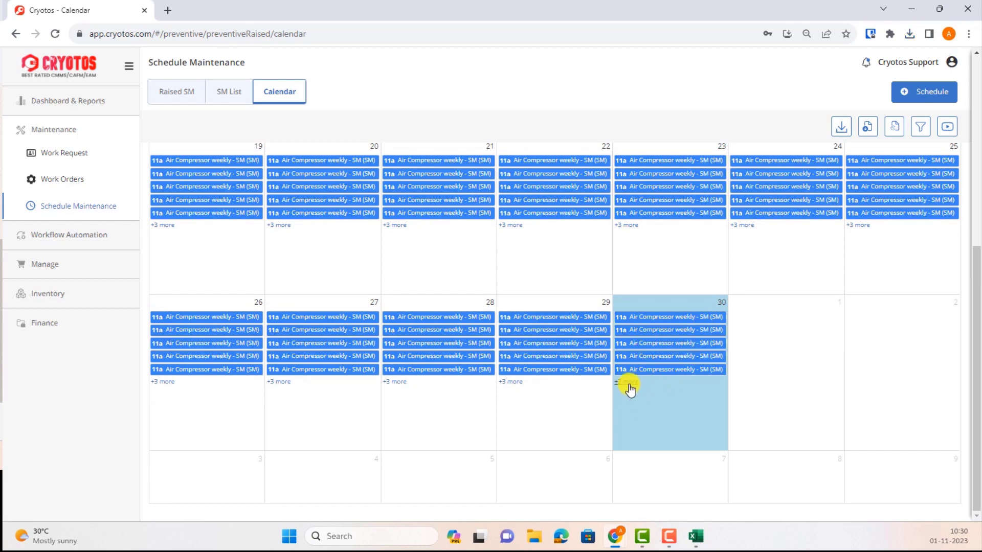
{"action": "left_click", "coordinate": [643, 318]}
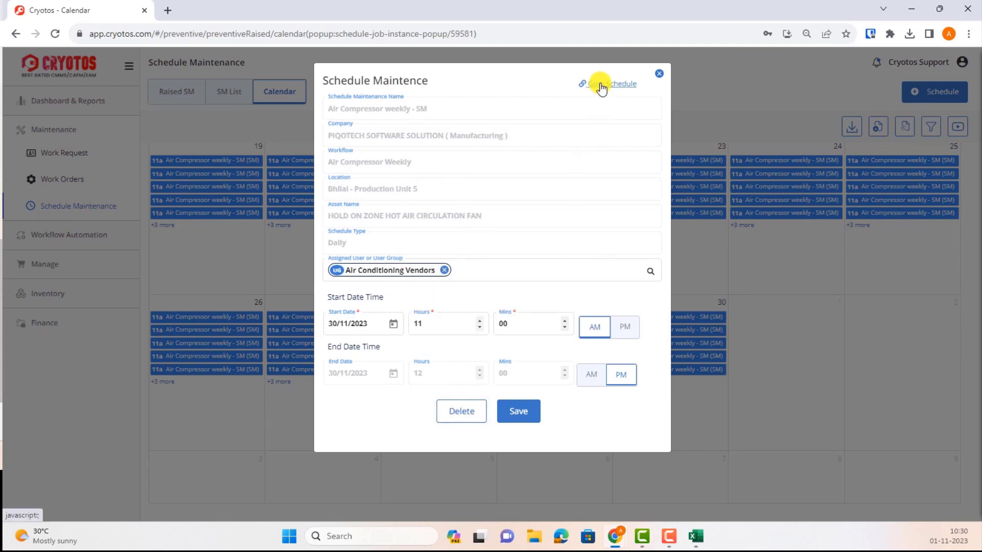
{"action": "left_click", "coordinate": [661, 75]}
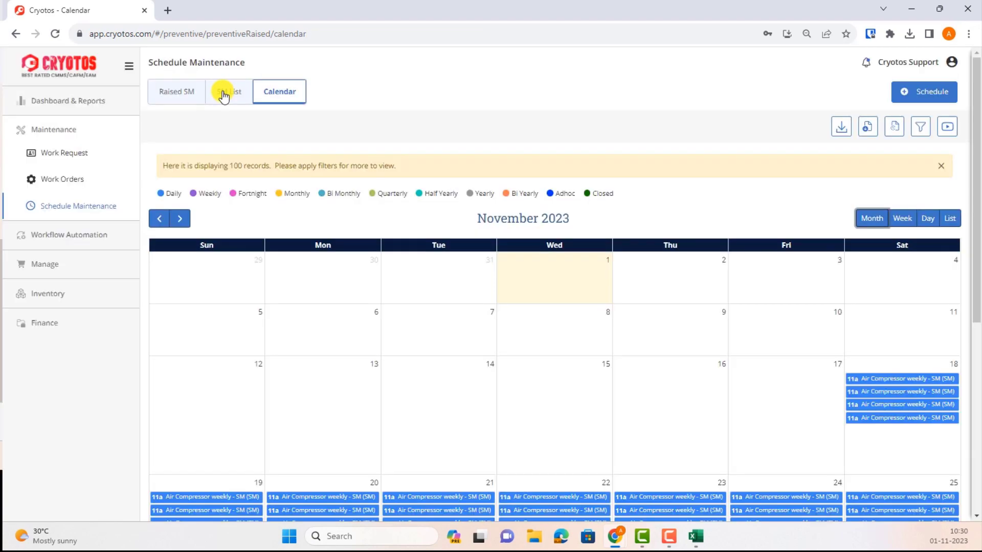
{"action": "left_click", "coordinate": [223, 94]}
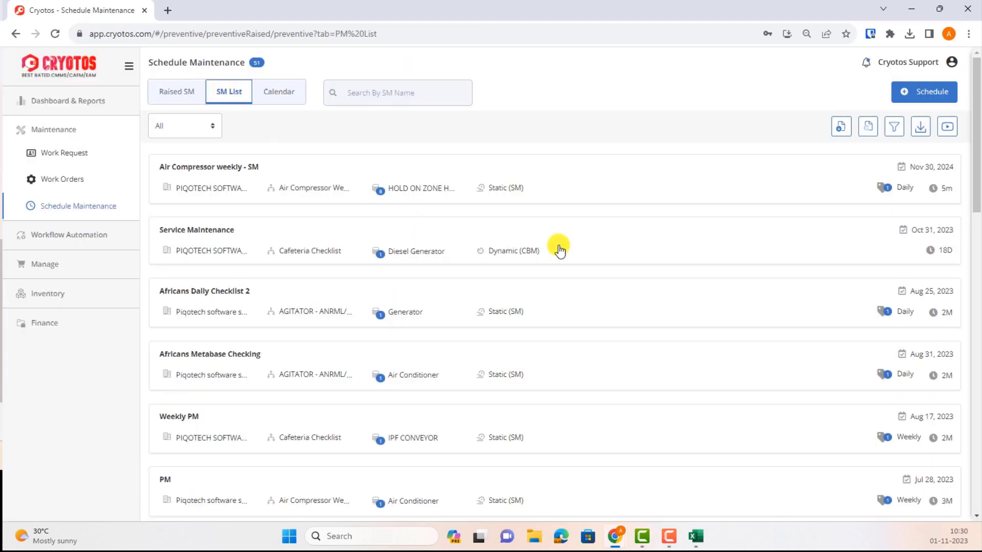